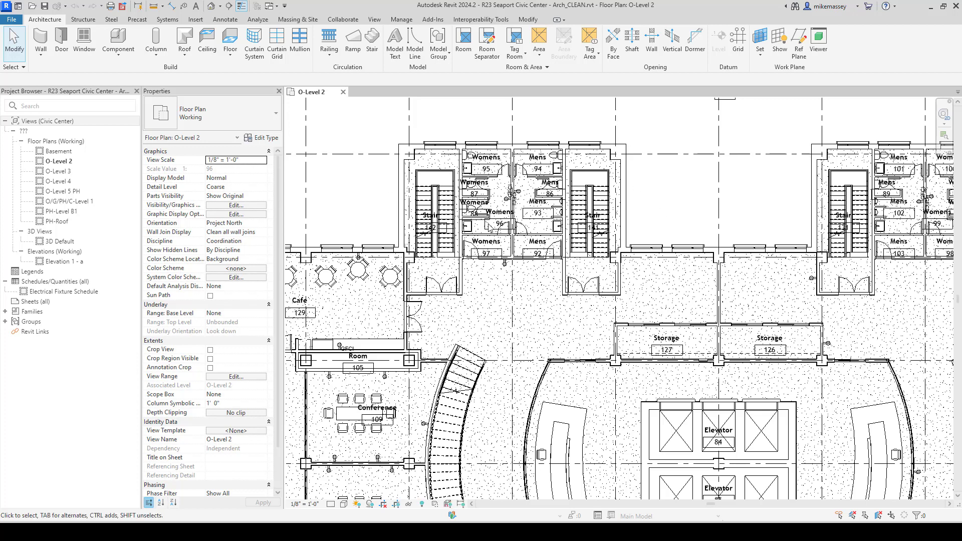
# Select the sink in Womens 96 and load the Family Subcategories database in the Standardized Data Tool.
pyautogui.scroll(2, 489, 226)
pyautogui.scroll(2, 476, 230)
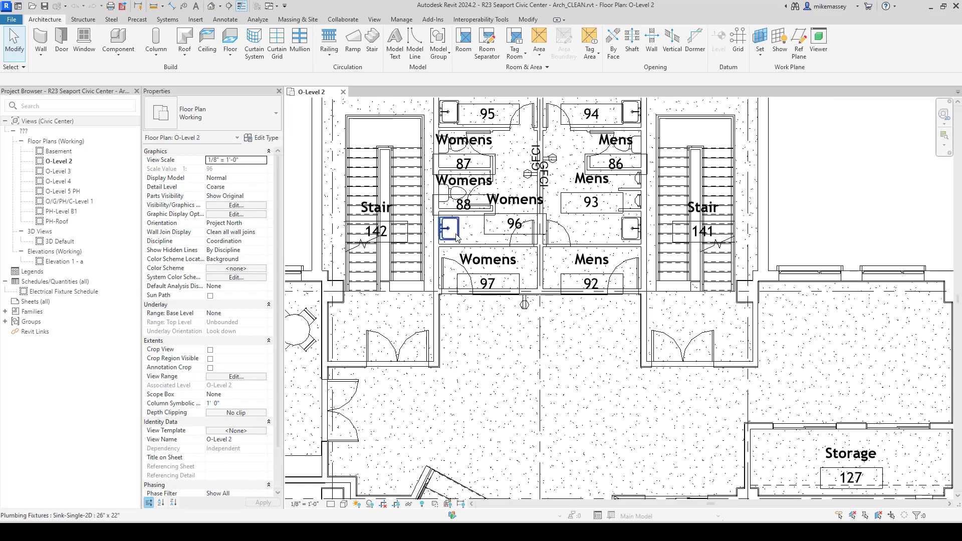
pyautogui.click(457, 238)
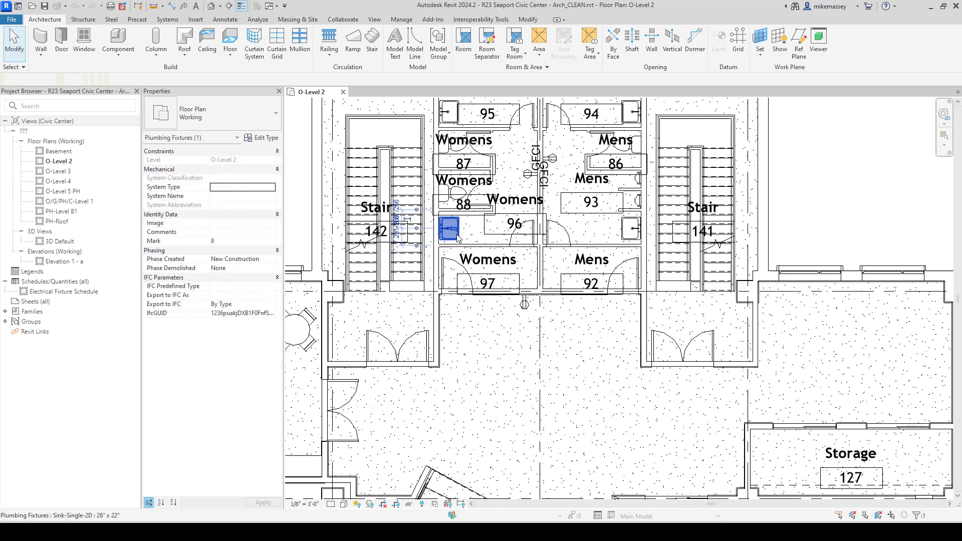
pyautogui.click(475, 20)
pyautogui.click(418, 46)
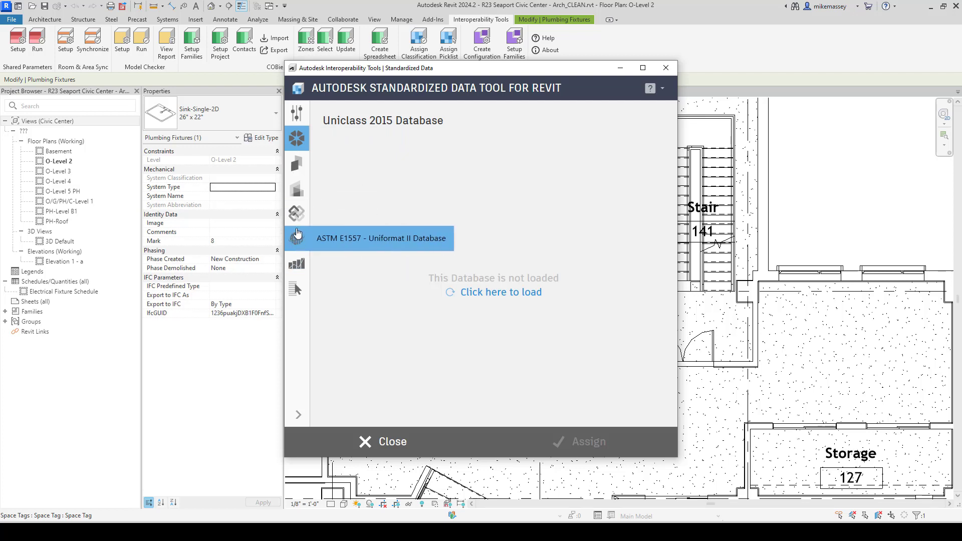
pyautogui.click(297, 291)
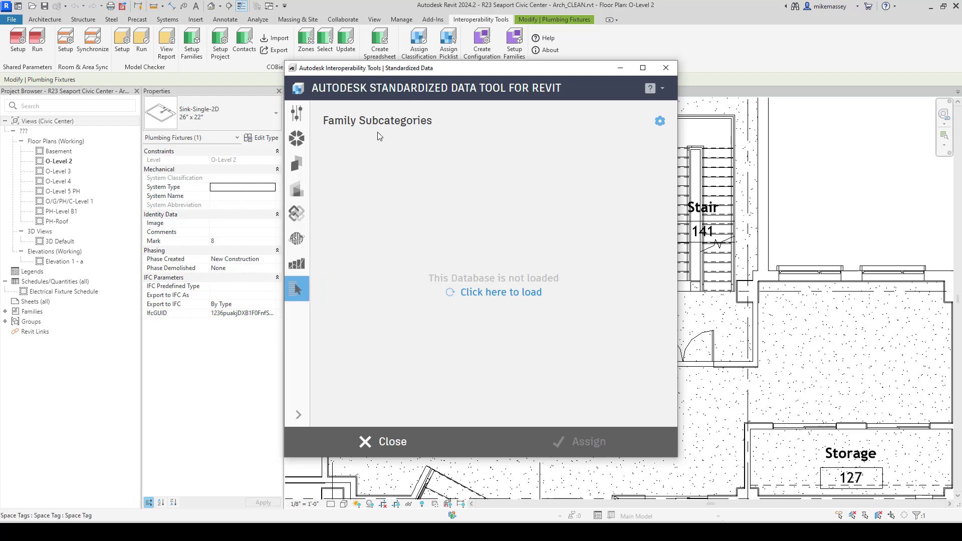
pyautogui.click(481, 293)
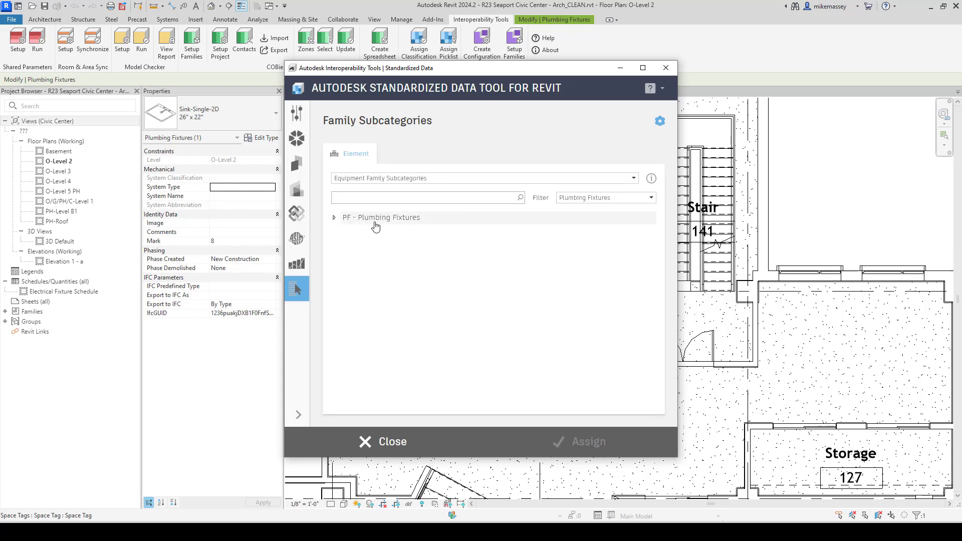
# Assign the plumbing fixture subcategory LAV - Lavatory to the selected sink and close the Standardized Data Tool.
pyautogui.click(334, 218)
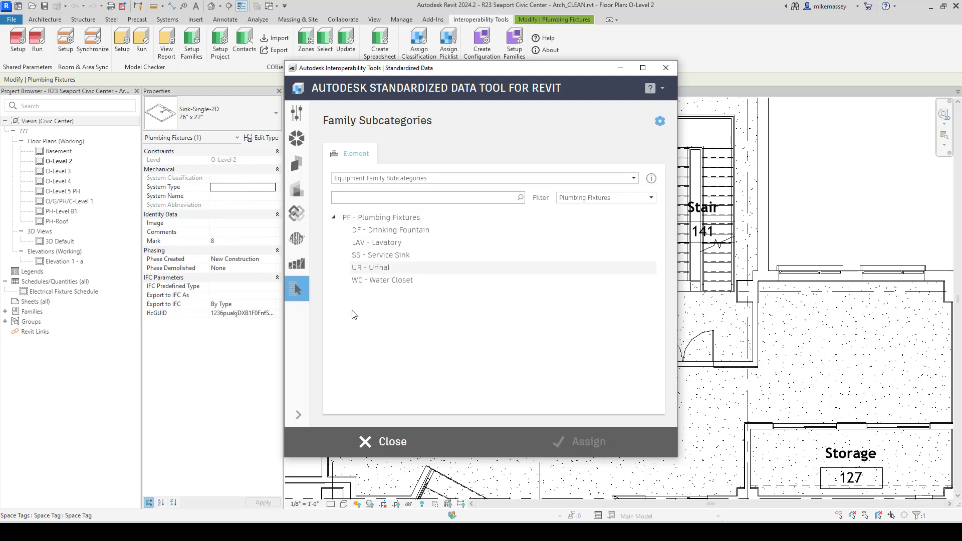
pyautogui.click(381, 246)
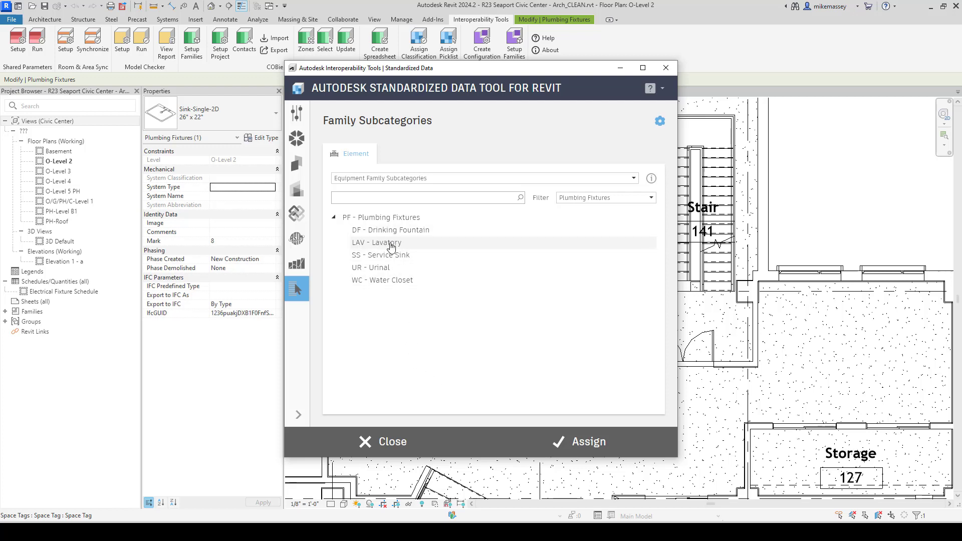
pyautogui.click(589, 448)
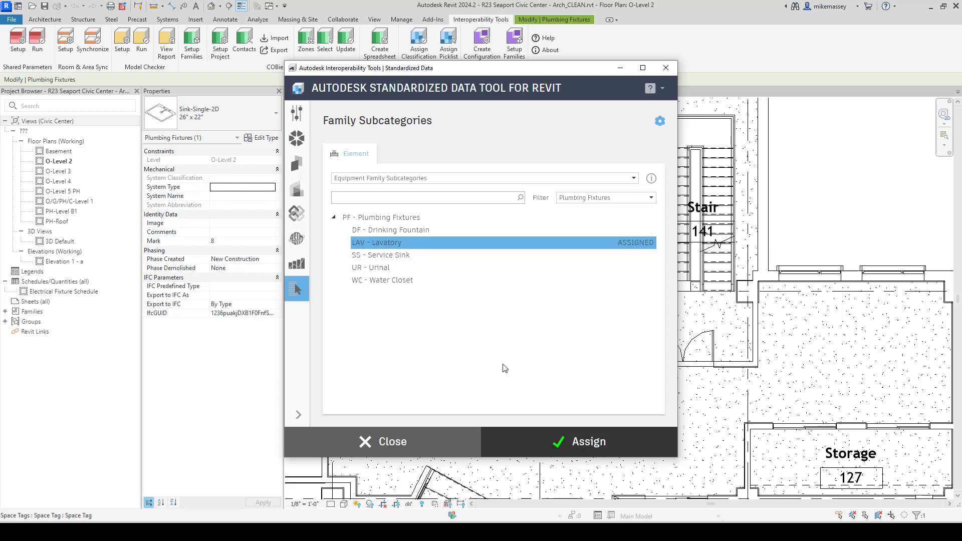
pyautogui.click(393, 443)
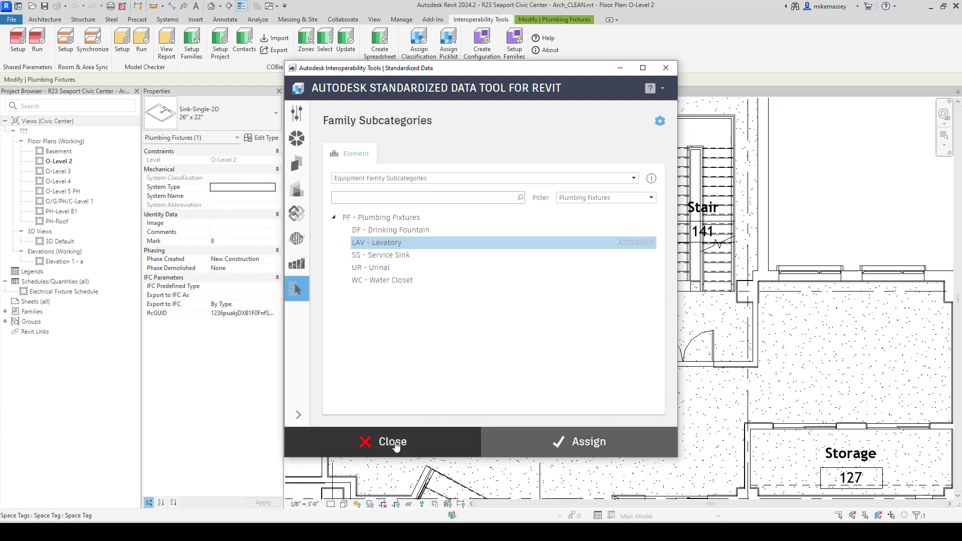
# Check the Family.Subcategory abbreviation and name values in the sink's type properties.
pyautogui.click(267, 139)
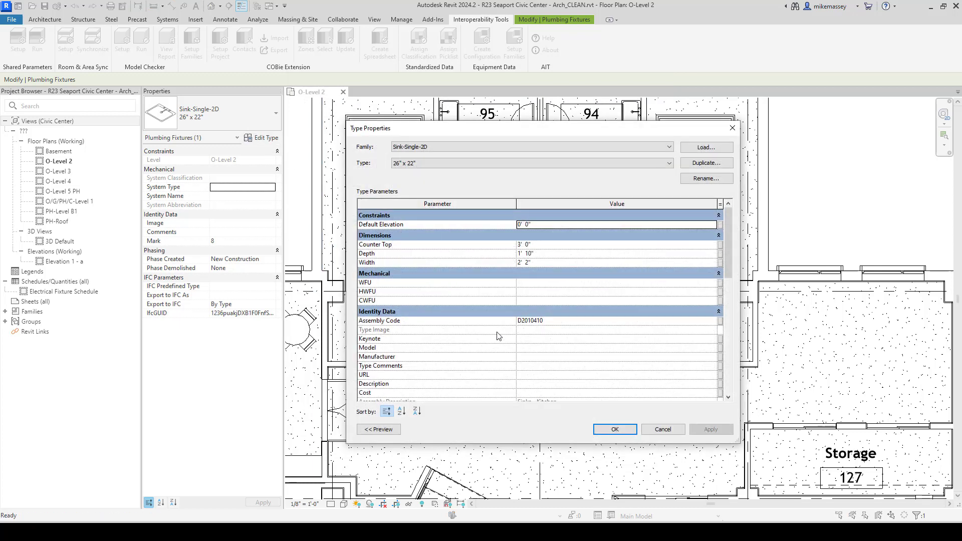
pyautogui.scroll(-10, 499, 333)
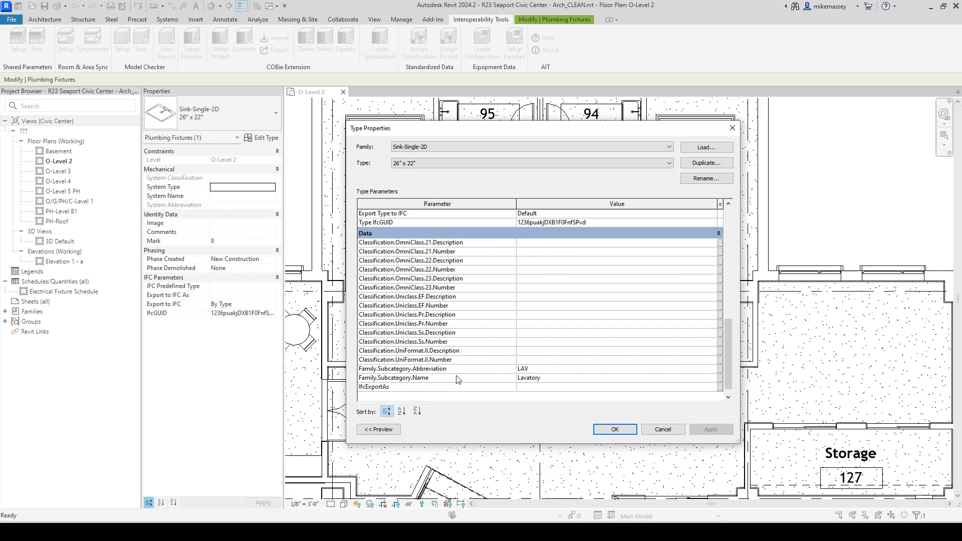
pyautogui.click(612, 429)
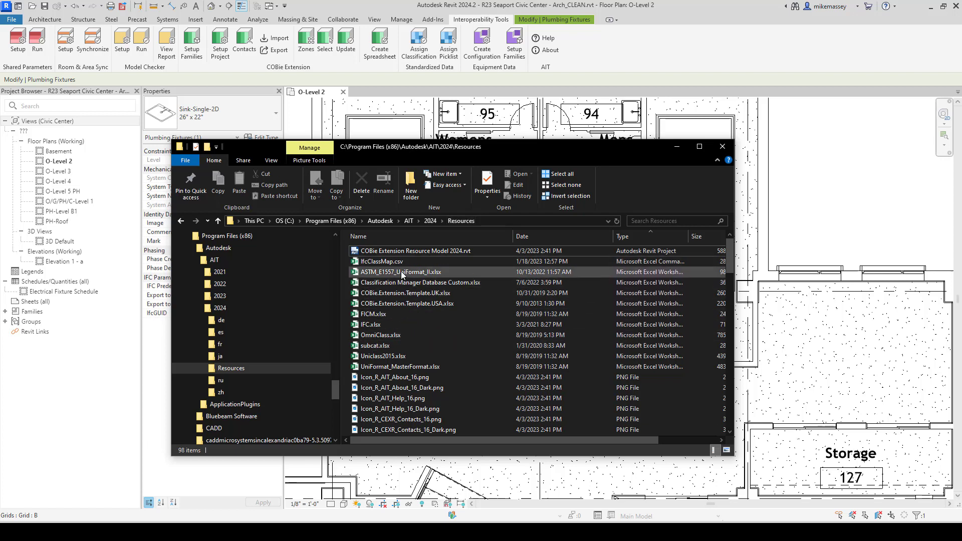
# Open subcat.xlsx from the AIT 2024 Resources folder in Excel and look through its equipment subcategory list.
pyautogui.moveTo(396, 346)
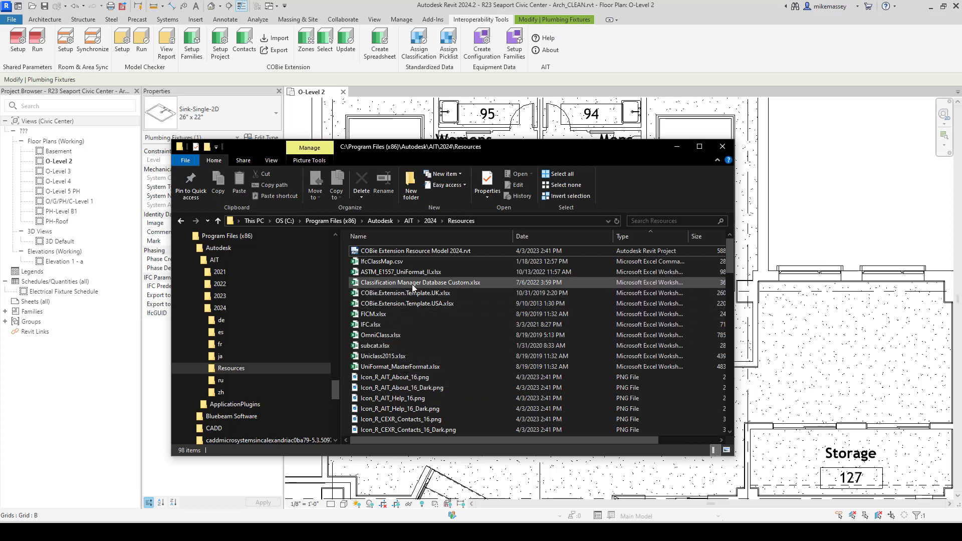
pyautogui.moveTo(413, 286)
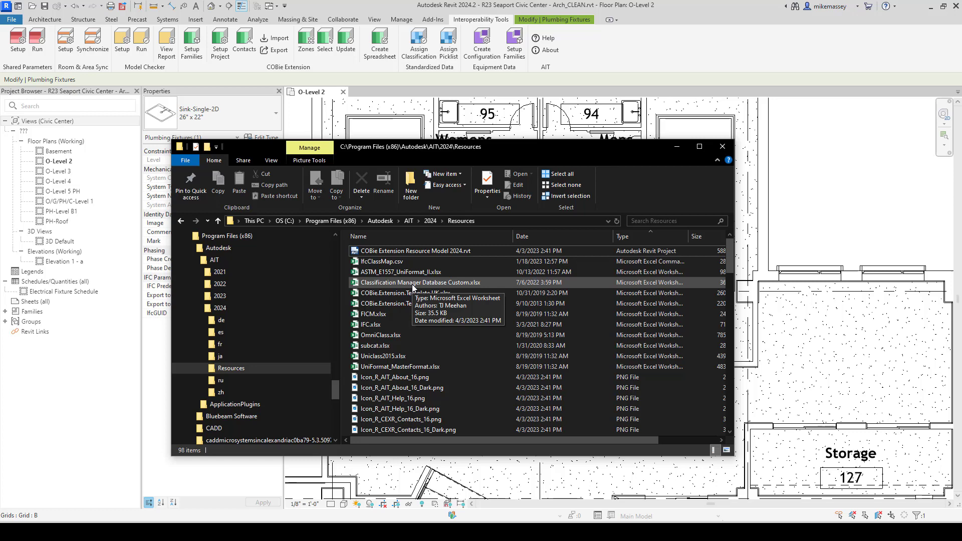
pyautogui.doubleClick(393, 347)
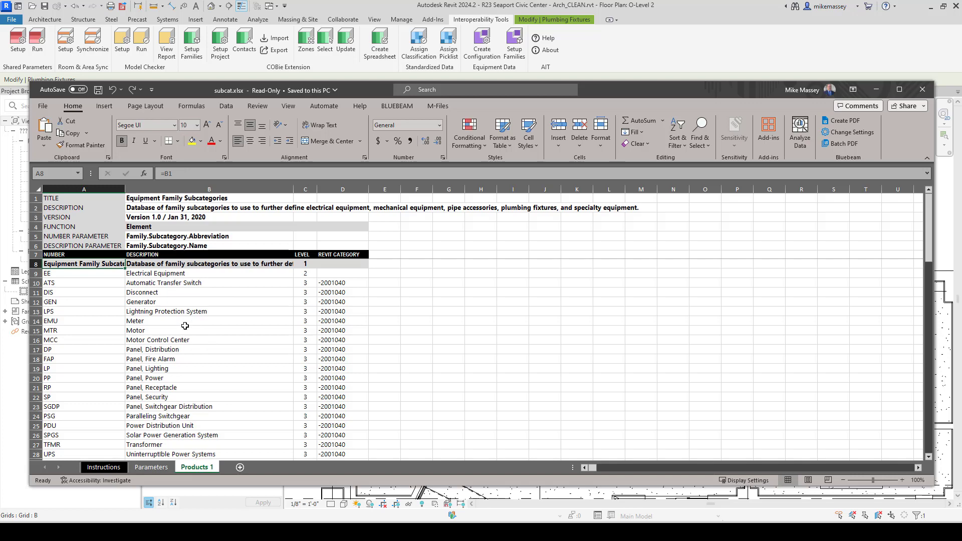
pyautogui.scroll(-6, 177, 351)
pyautogui.scroll(-5, 178, 351)
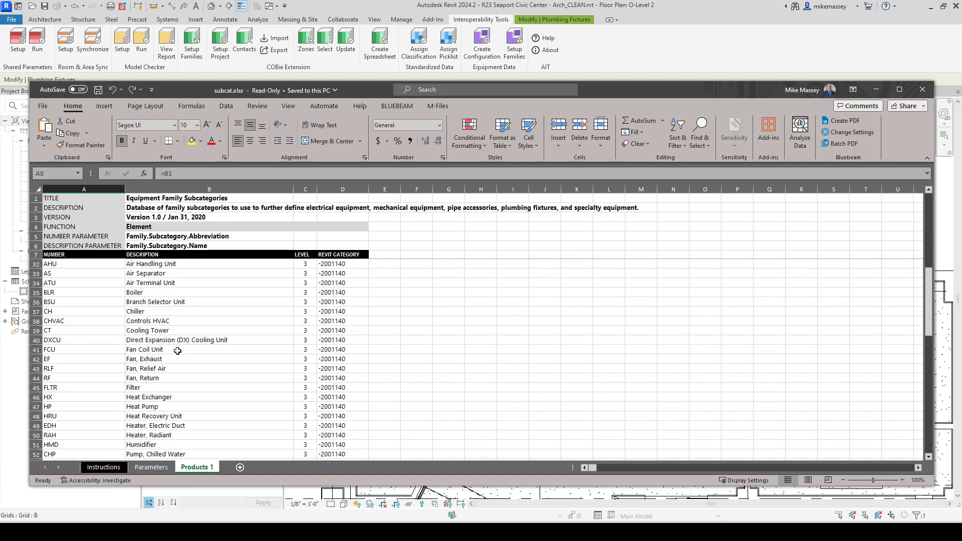
pyautogui.scroll(6, 180, 354)
pyautogui.scroll(5, 182, 356)
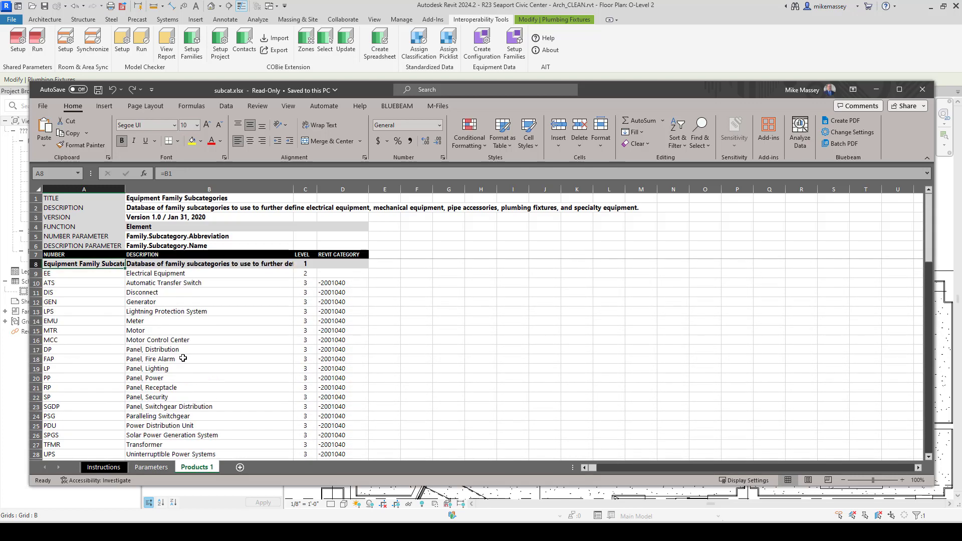
# Compare the number and description parameter names on the Products 1 sheet with the Parameters sheet, and close the workbook.
pyautogui.click(181, 236)
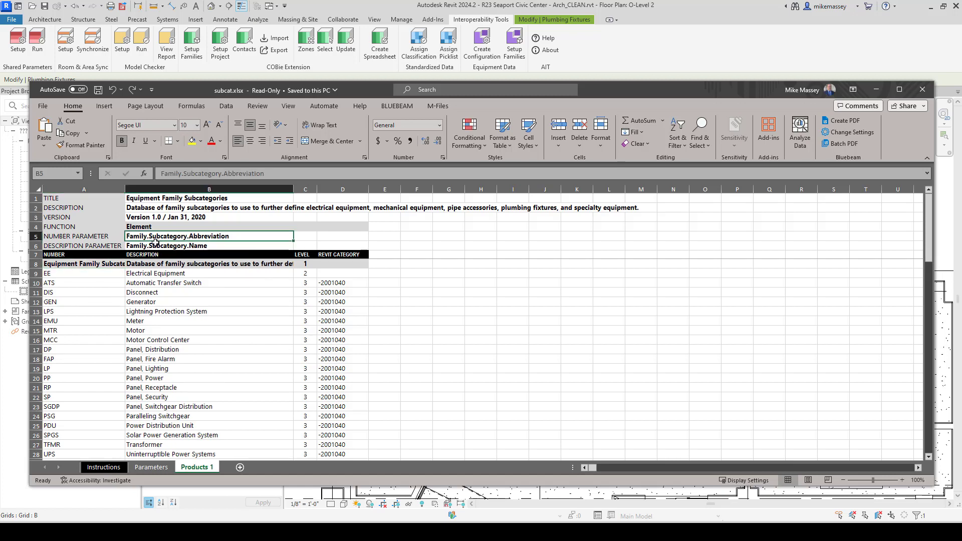
pyautogui.click(188, 246)
pyautogui.click(186, 237)
pyautogui.click(156, 468)
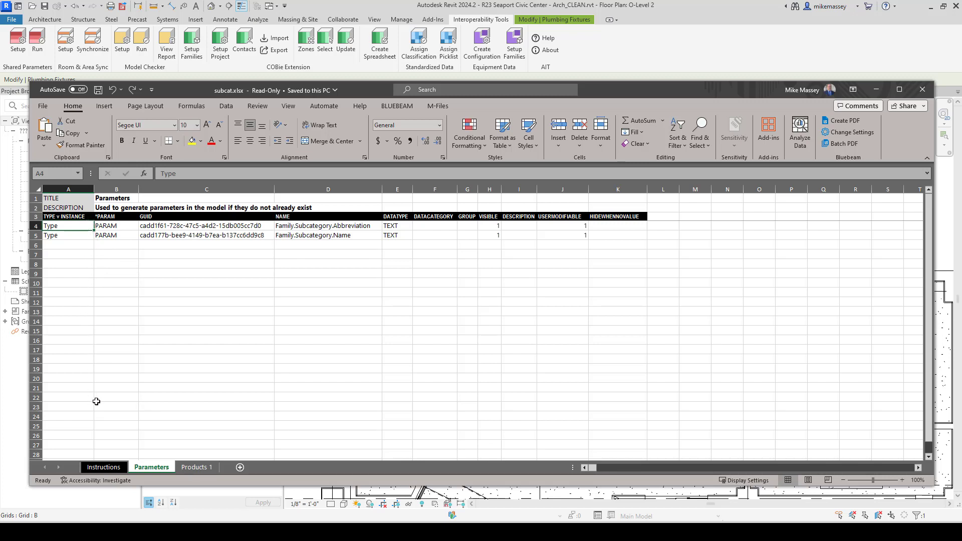
pyautogui.click(197, 467)
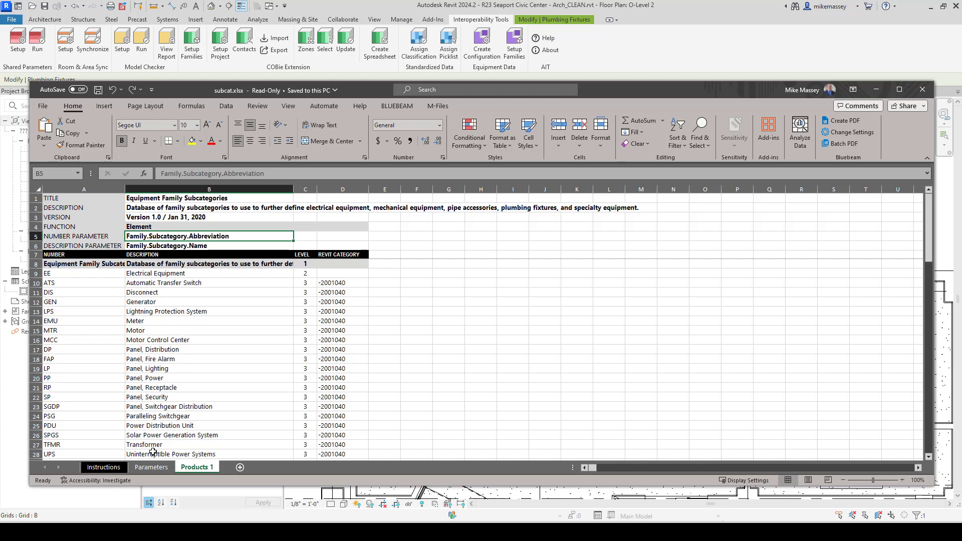
pyautogui.click(153, 468)
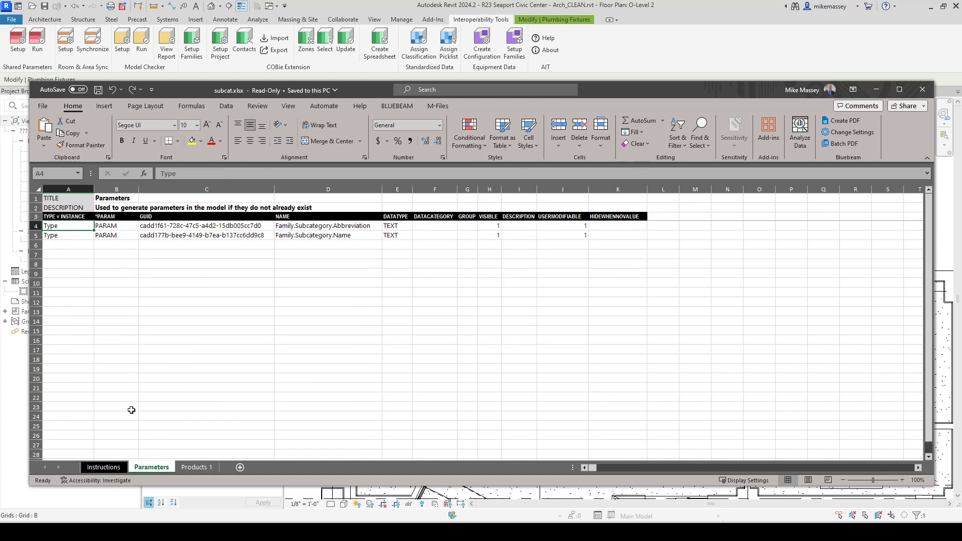
pyautogui.click(197, 468)
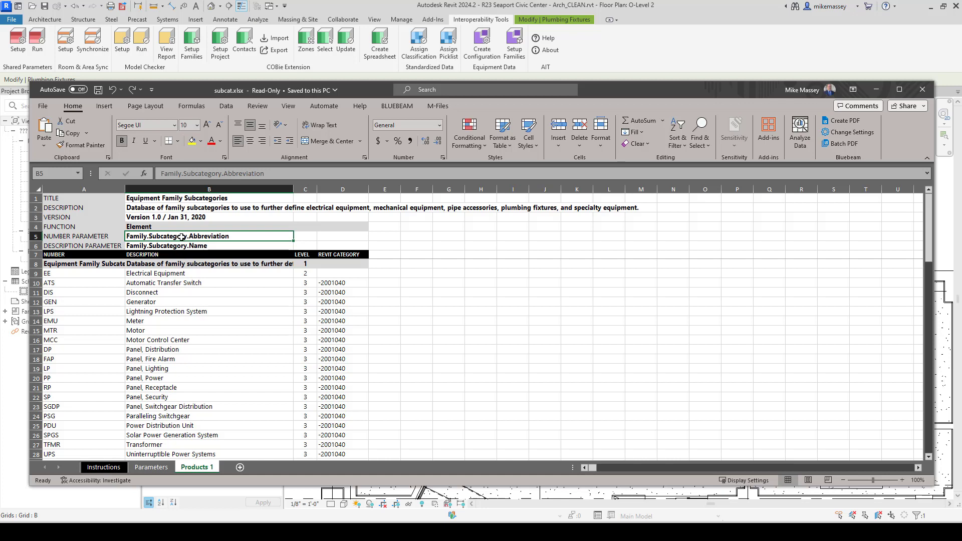
pyautogui.click(158, 468)
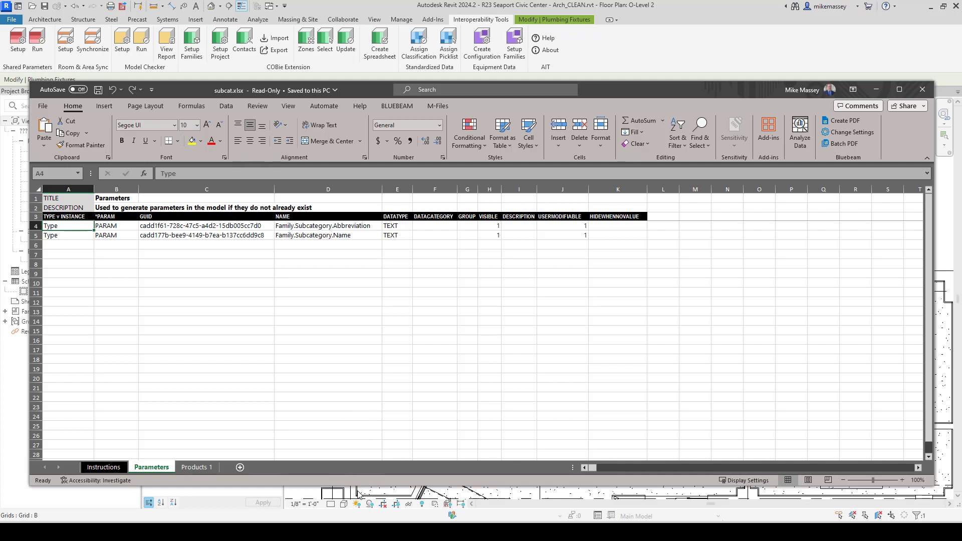
pyautogui.click(195, 468)
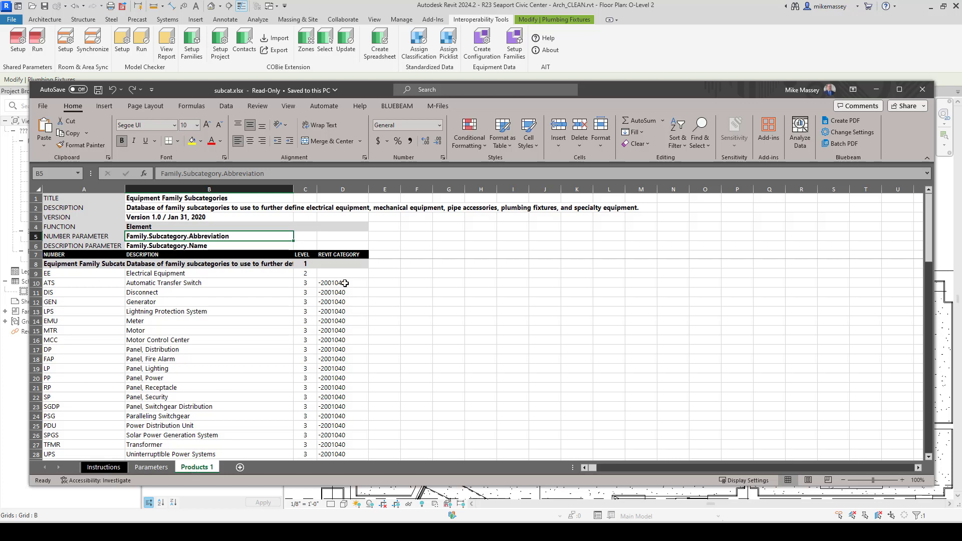
pyautogui.click(923, 90)
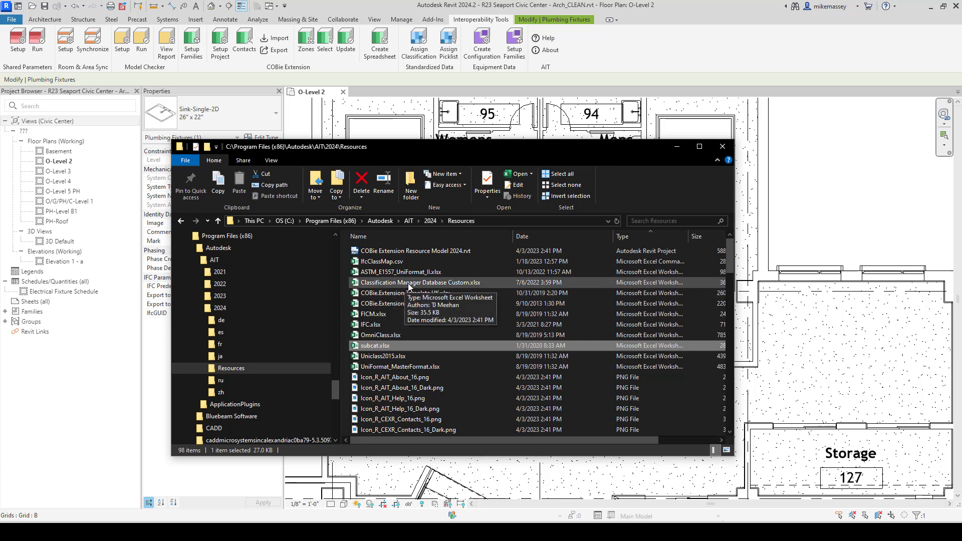
# Open the CM - Video.xlsx workbook from the Custom Parameter folder inside the SDT desktop folder.
pyautogui.click(459, 282)
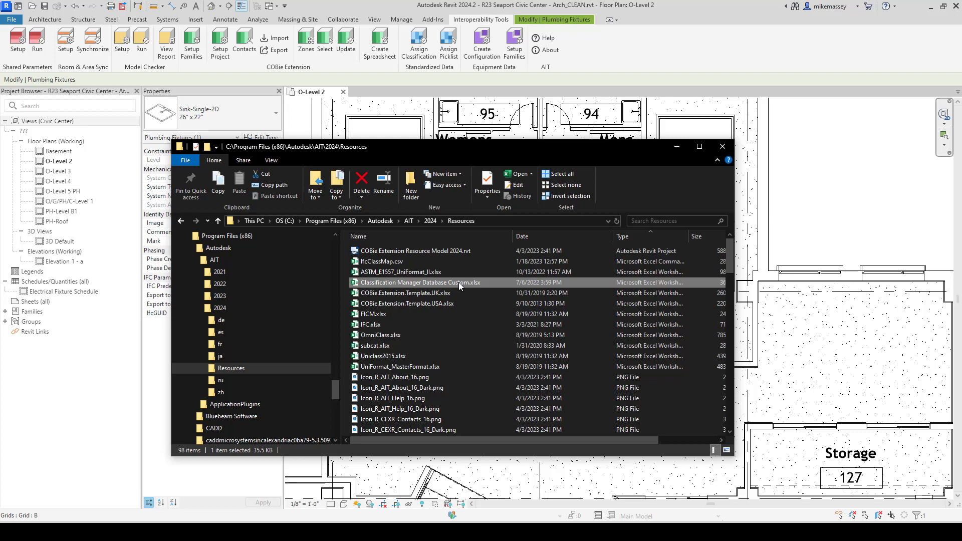
pyautogui.moveTo(336, 387); pyautogui.dragTo(338, 229)
pyautogui.click(248, 329)
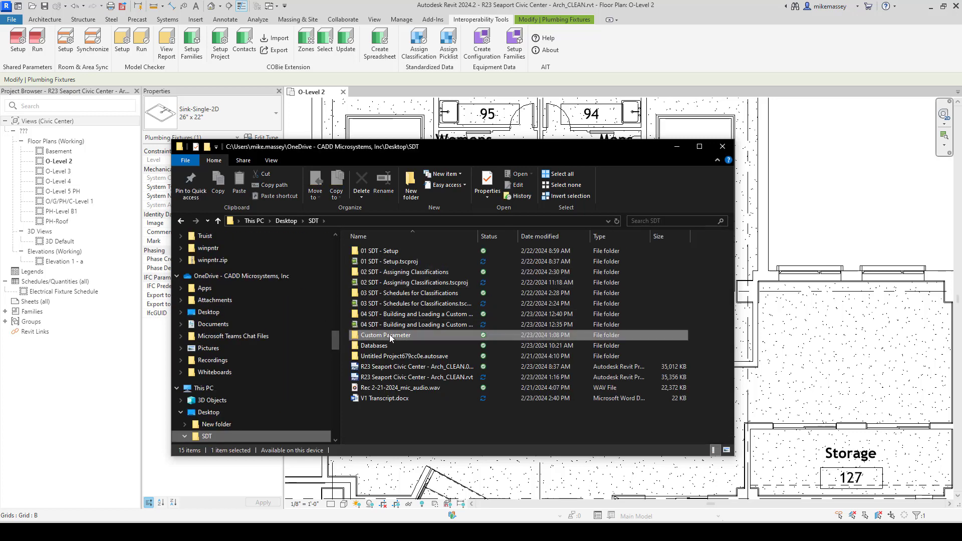
pyautogui.doubleClick(389, 335)
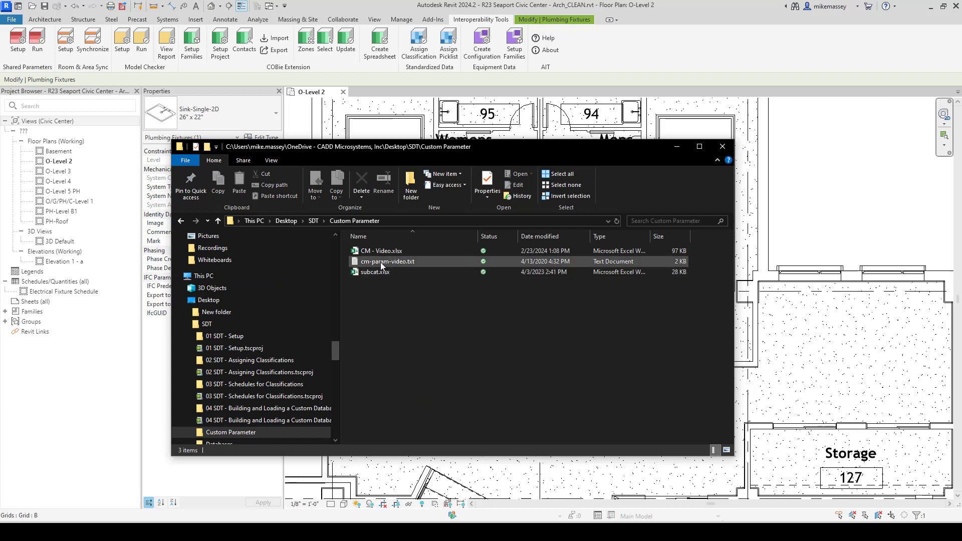
pyautogui.doubleClick(385, 251)
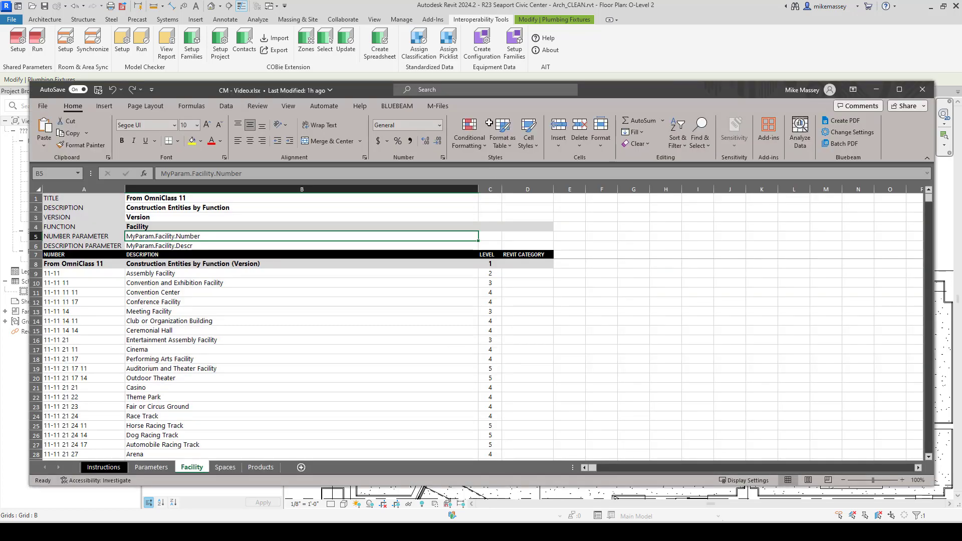
# Read the usage notes, Revit category codes and Parameters section of the Instructions sheet, and bring up the empty Parameters sheet.
pyautogui.click(101, 468)
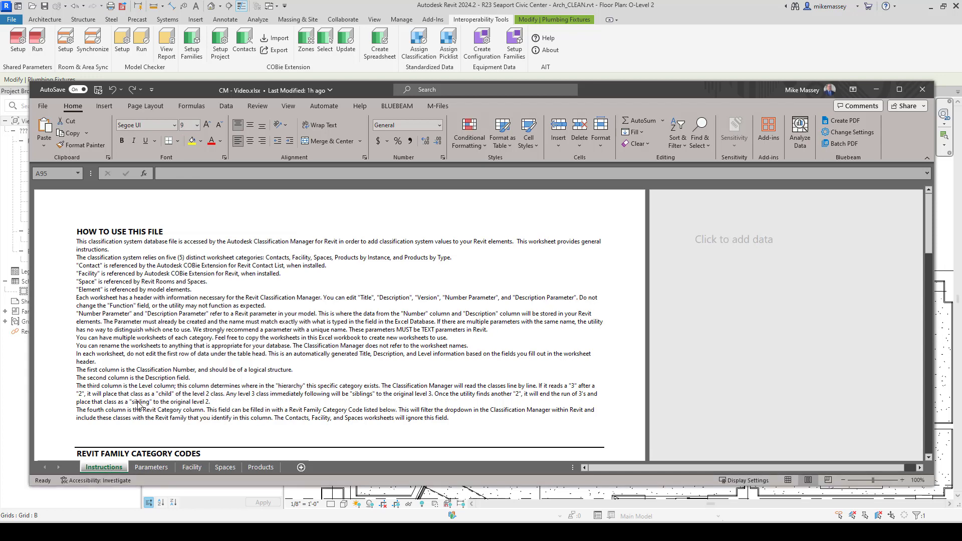
pyautogui.scroll(-20, 139, 405)
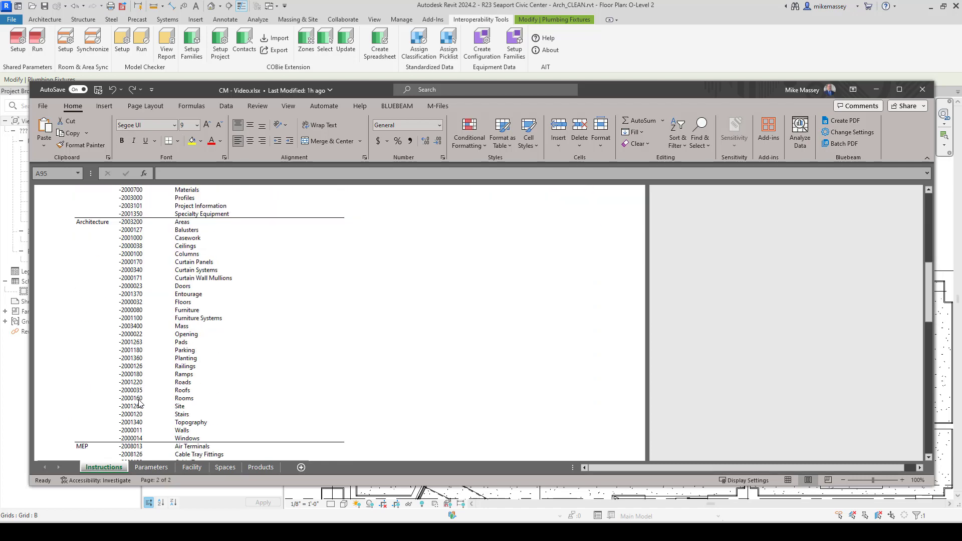
pyautogui.scroll(-20, 140, 404)
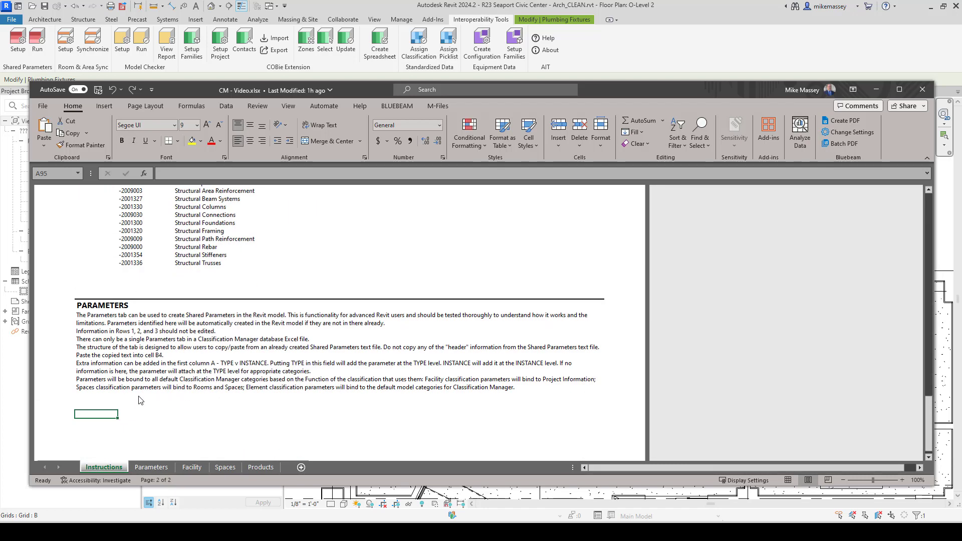
pyautogui.scroll(-1, 140, 400)
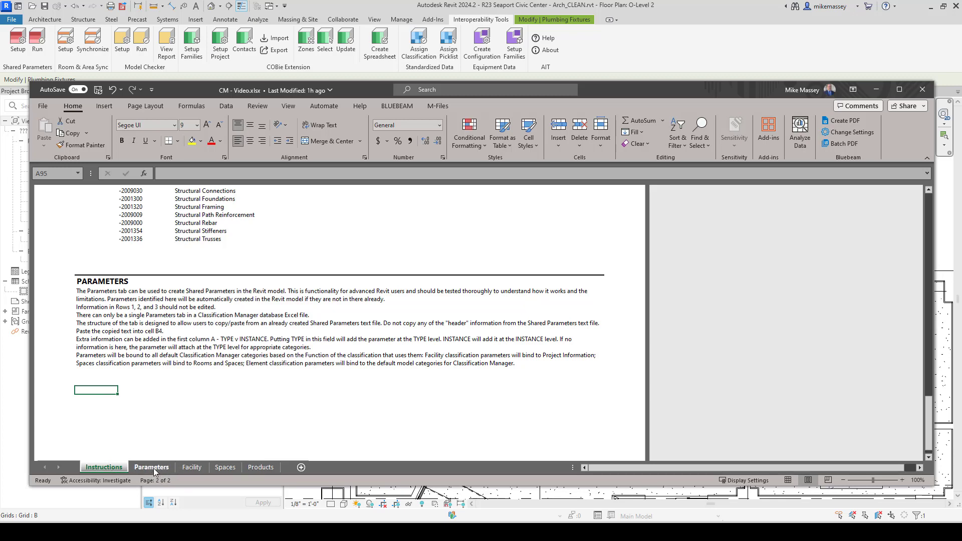
pyautogui.click(160, 468)
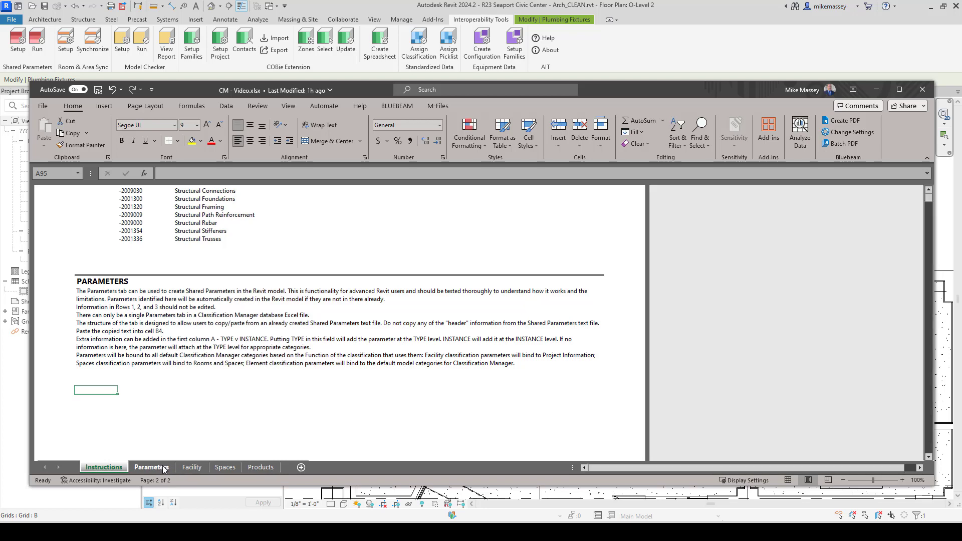
pyautogui.click(161, 388)
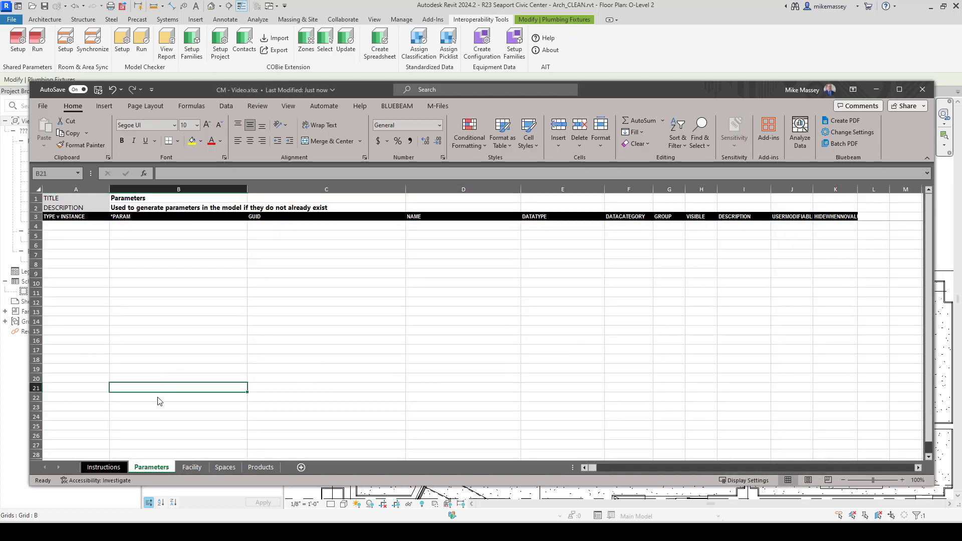
# Look through the number and description parameter cells and classification lists on the Facility, Spaces and Products sheets, and return to the Parameters sheet.
pyautogui.click(192, 468)
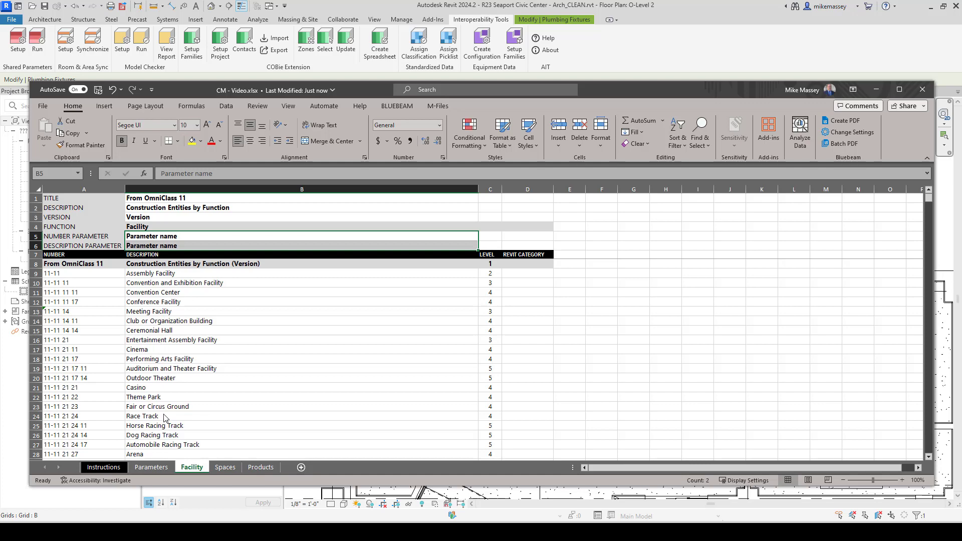
pyautogui.scroll(-5, 163, 418)
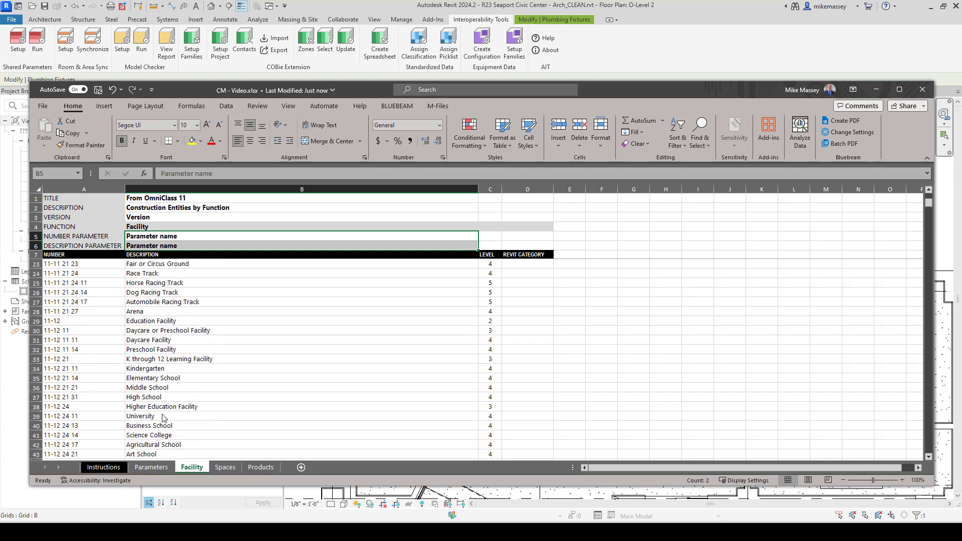
pyautogui.scroll(5, 163, 418)
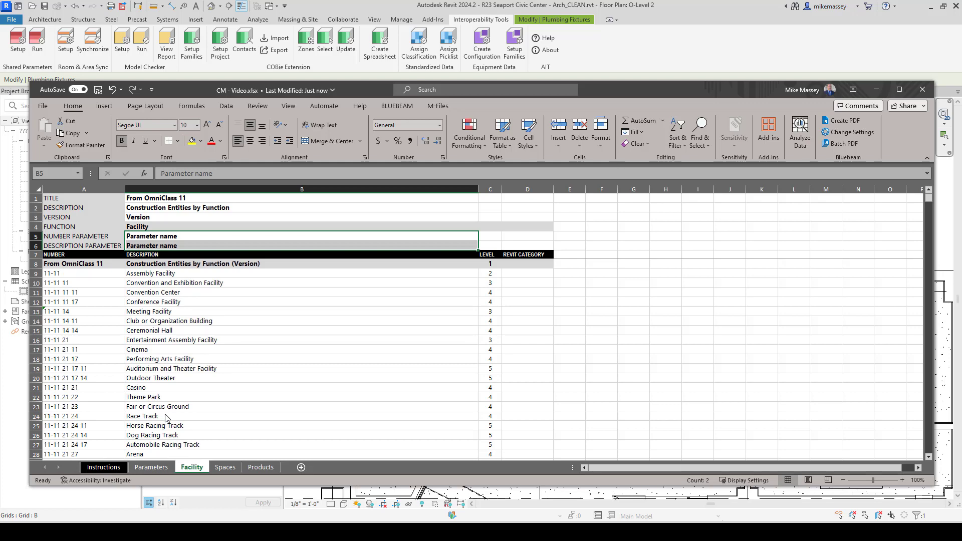
pyautogui.click(218, 470)
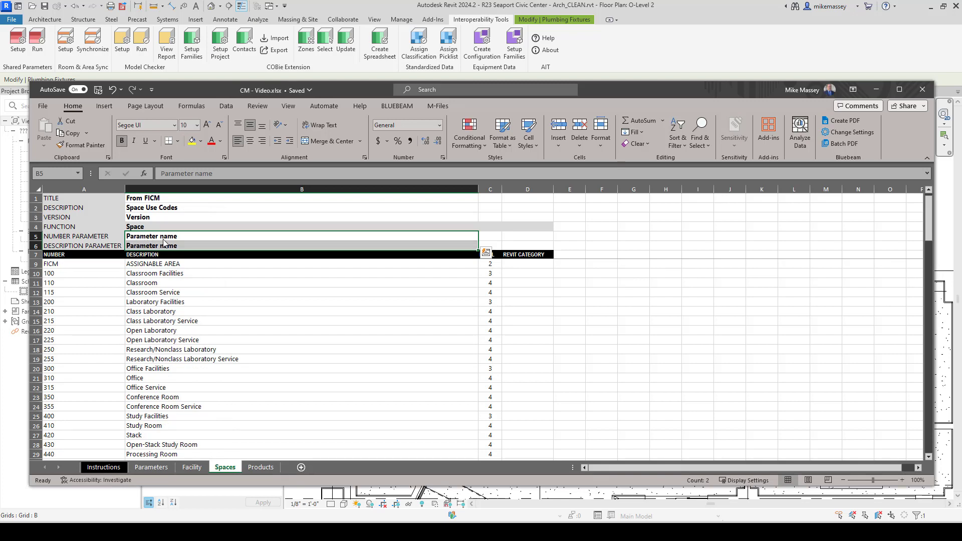
pyautogui.click(258, 467)
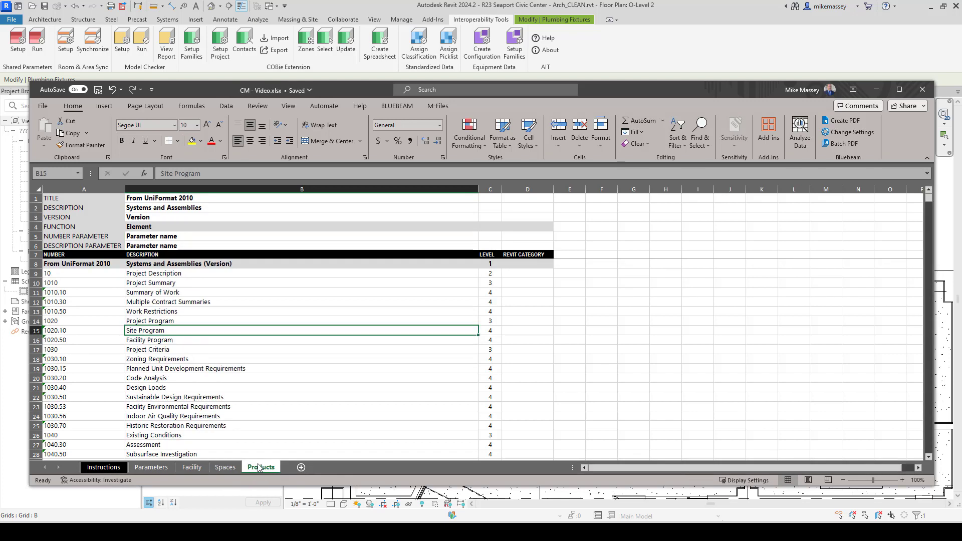
pyautogui.click(193, 468)
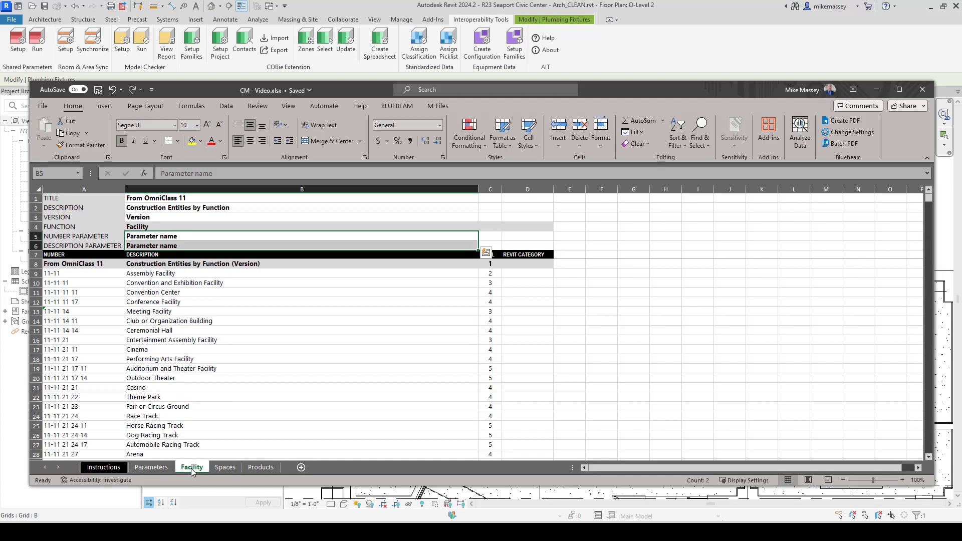
pyautogui.click(167, 470)
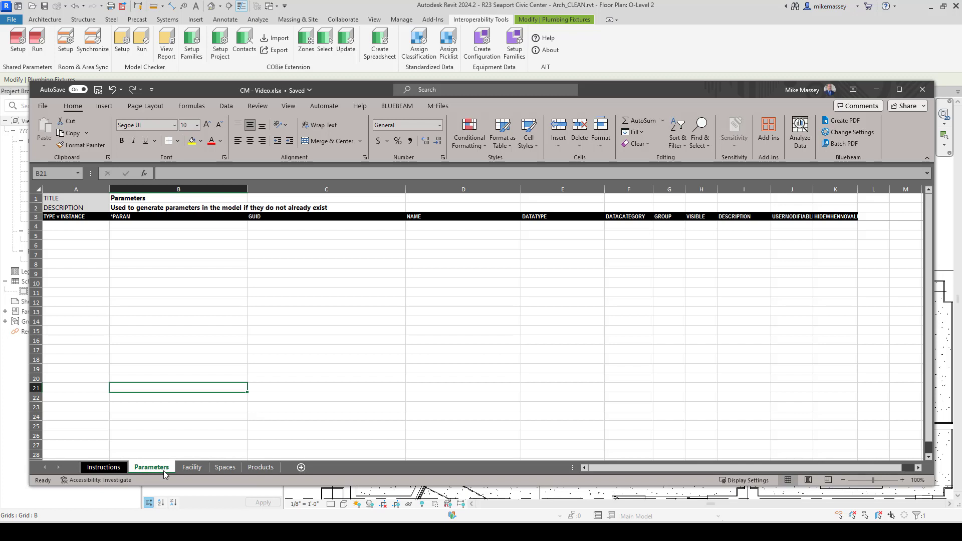
# Open the shared parameter file cm-param-video.txt from the Custom Parameter folder in Notepad.
pyautogui.click(246, 531)
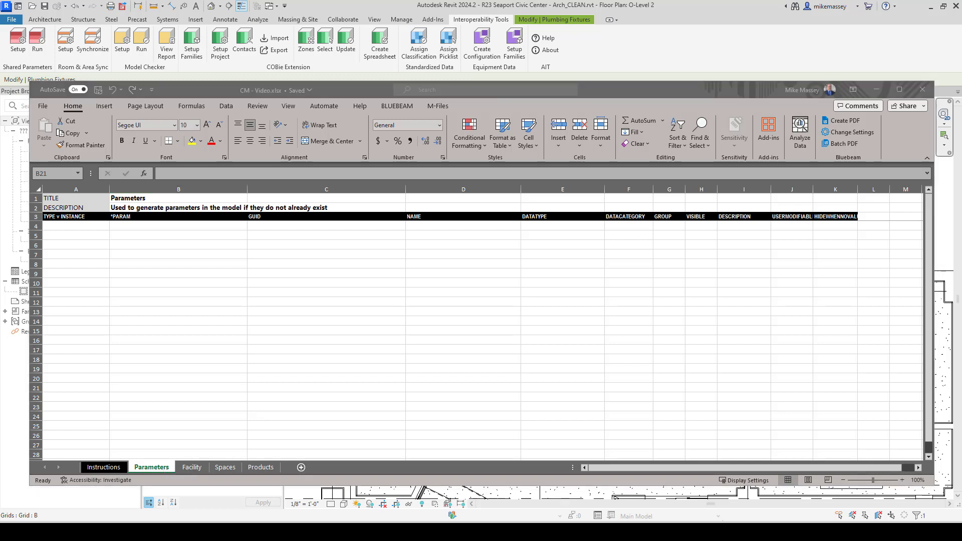
pyautogui.click(380, 260)
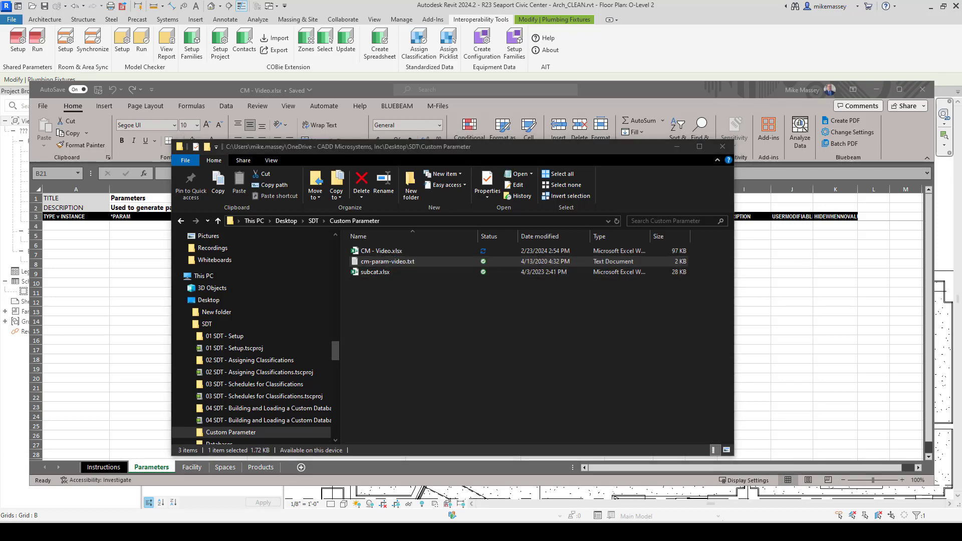
pyautogui.doubleClick(380, 261)
pyautogui.moveTo(377, 128); pyautogui.dragTo(369, 128)
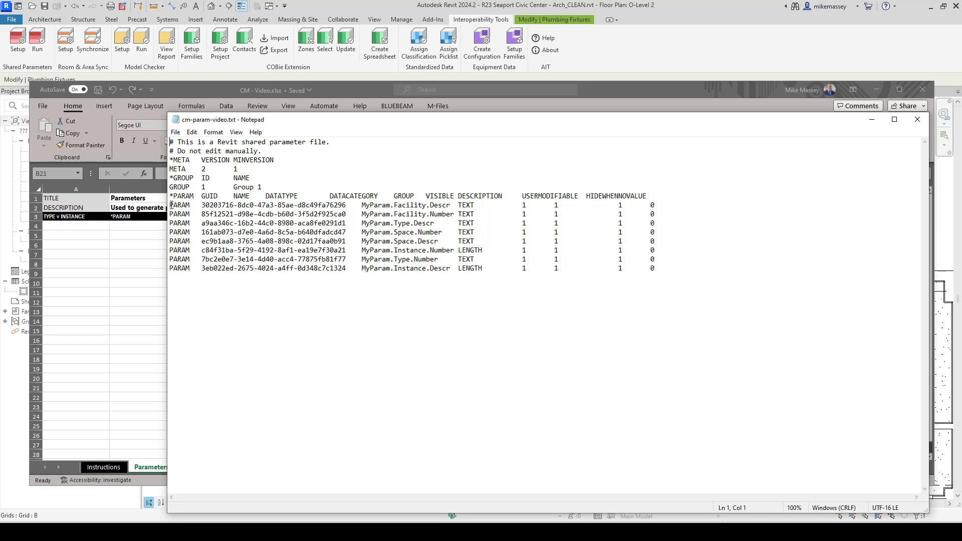
# Copy all the PARAM lines below the *PARAM header in Notepad and paste them into the Excel Parameters sheet starting at cell B4.
pyautogui.moveTo(171, 205); pyautogui.dragTo(655, 273)
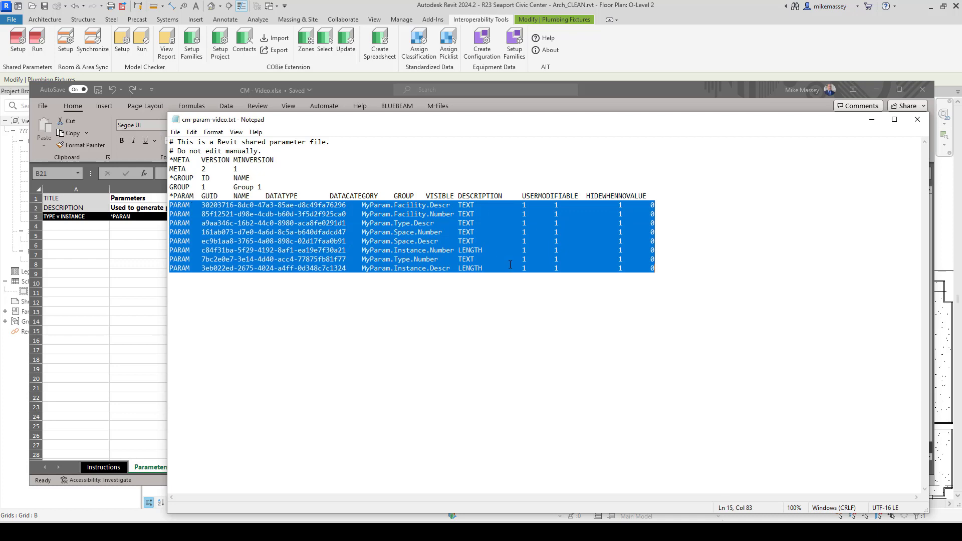
pyautogui.rightClick(498, 251)
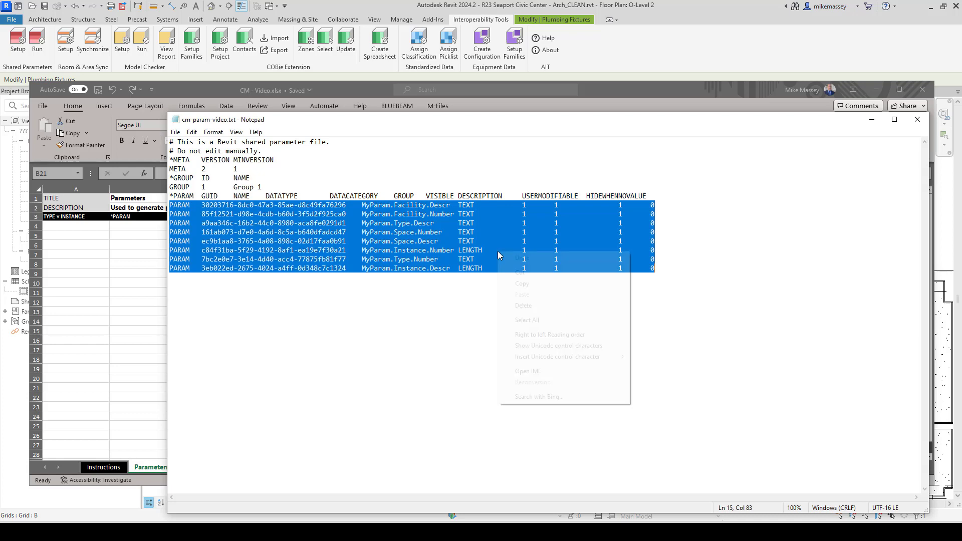
pyautogui.click(528, 284)
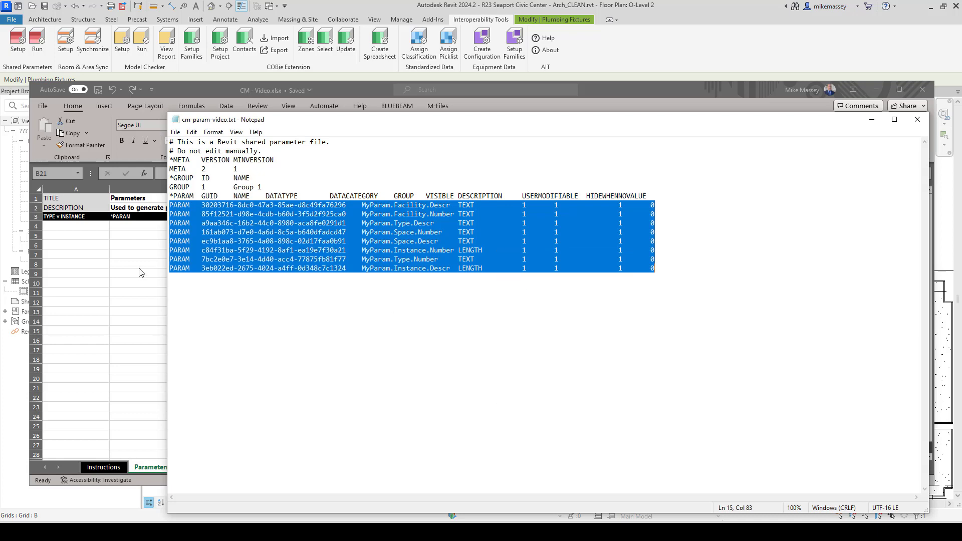
pyautogui.hotkey('alt', 'Tab')
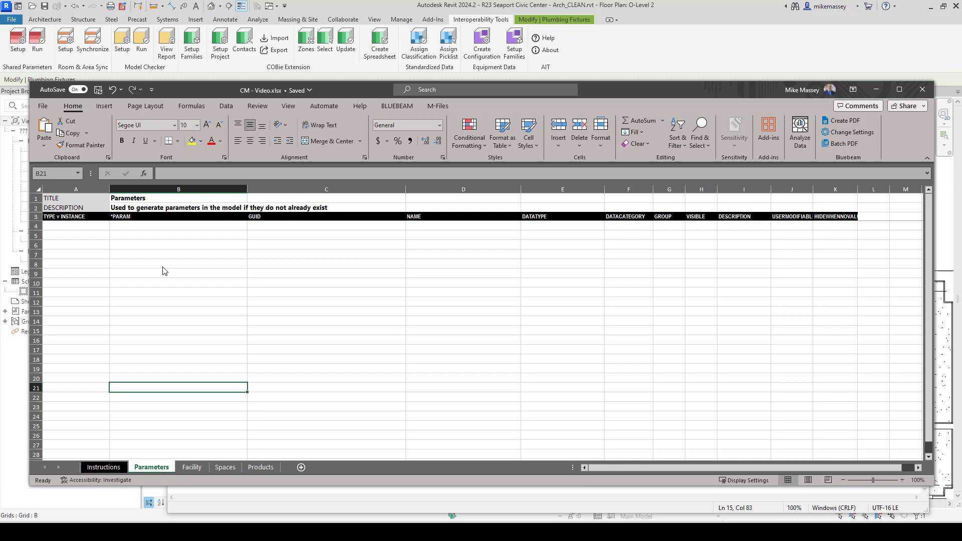
pyautogui.click(165, 226)
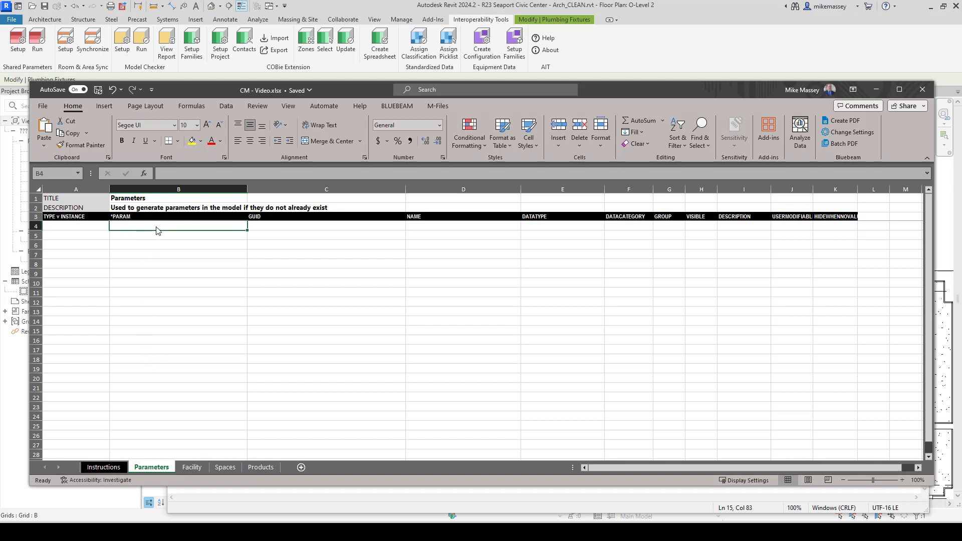
pyautogui.hotkey('ctrl', 'v')
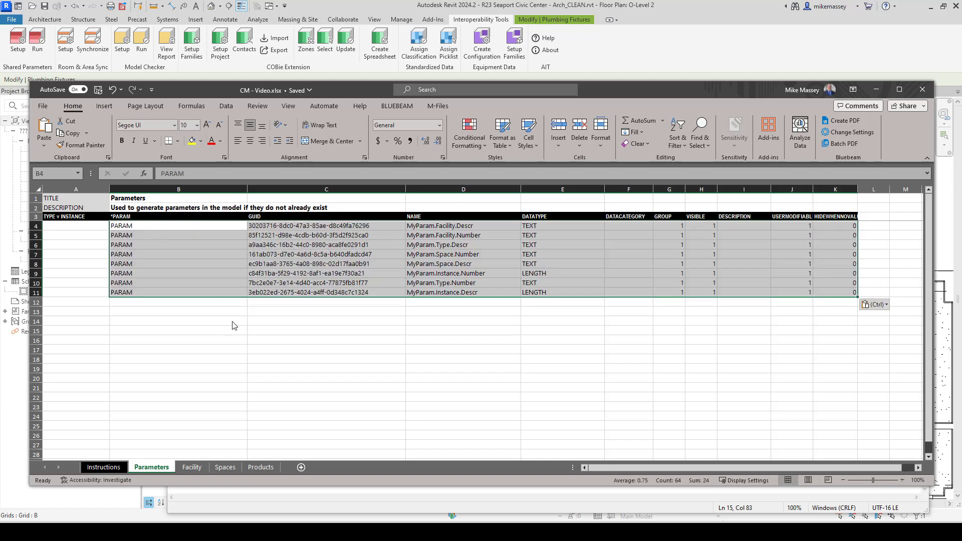
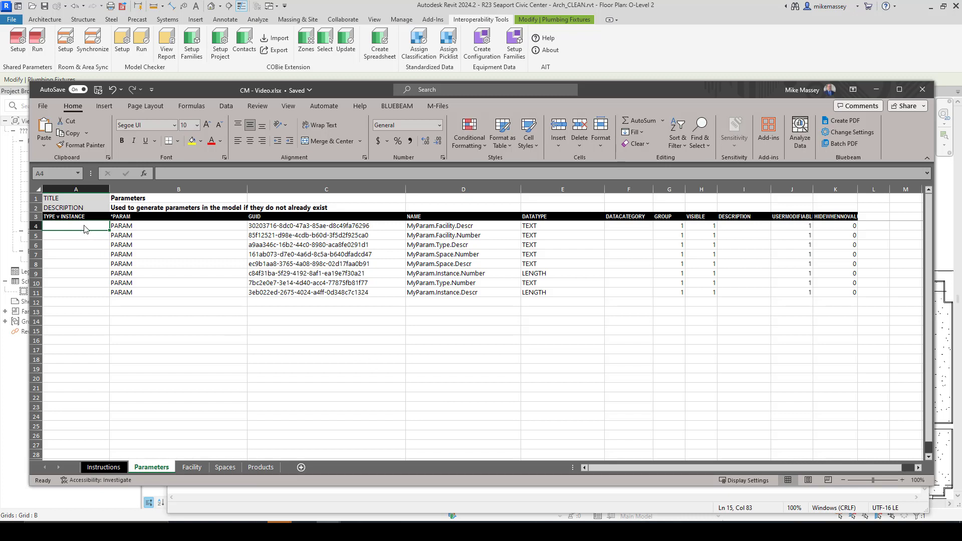
# Fill the TYPE v INSTANCE column with Instance for both MyParam.Facility parameters in rows 4 and 5 and Type for MyParam.Type.Descr in row 6.
pyautogui.write('Ins')
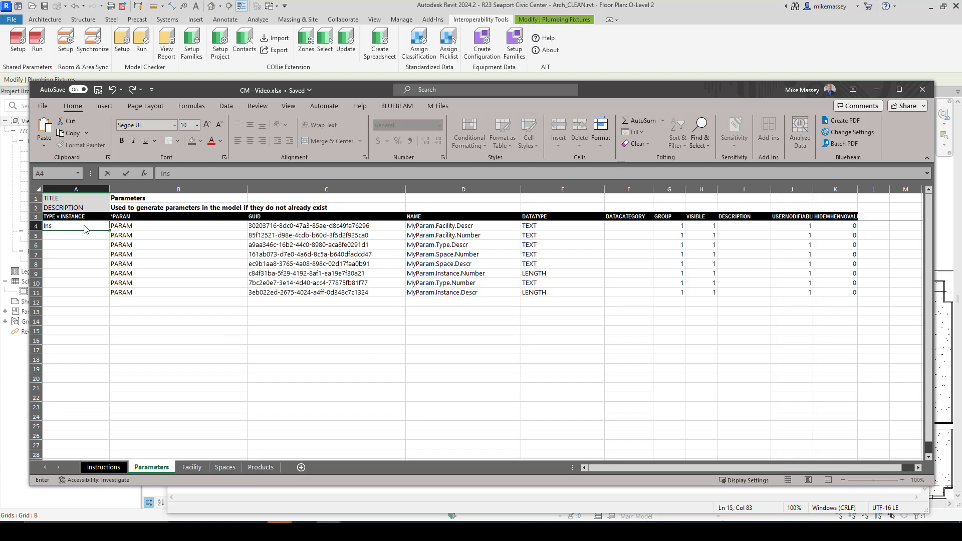
pyautogui.write('tance')
pyautogui.press('Return')
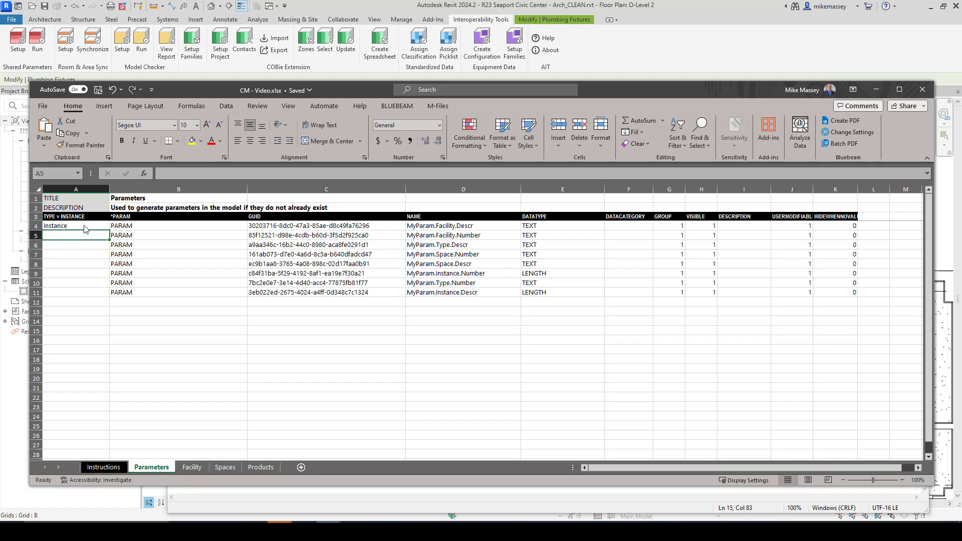
pyautogui.write('Instance')
pyautogui.press('Return')
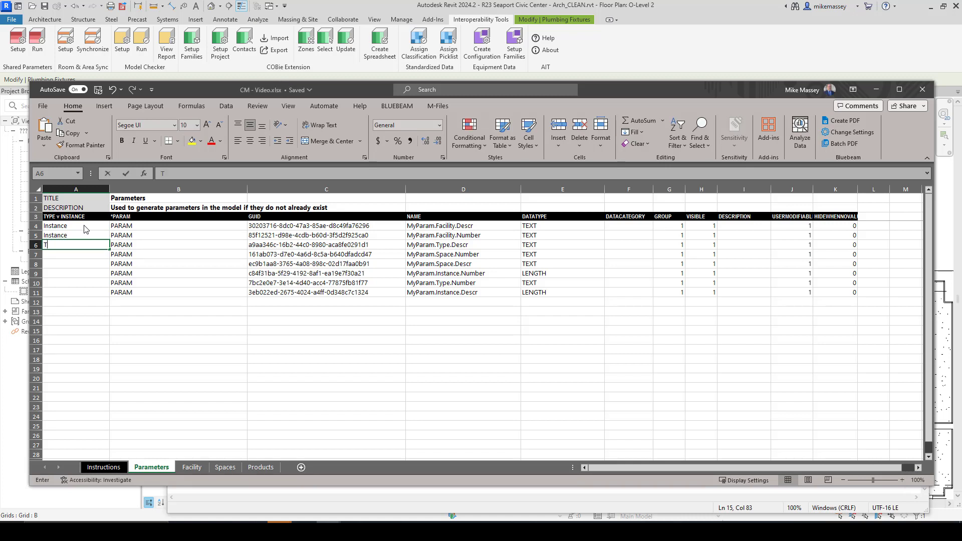
pyautogui.write('Type')
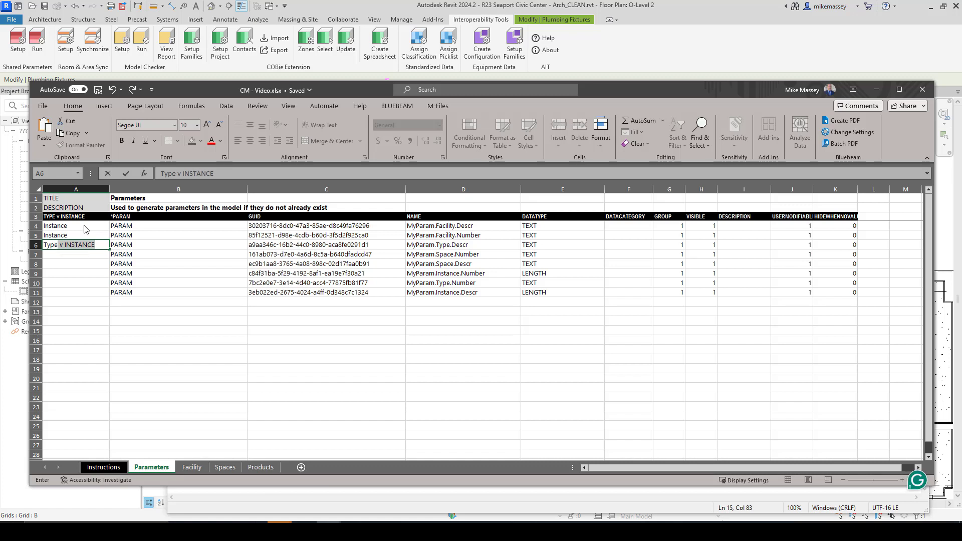
pyautogui.press('Delete')
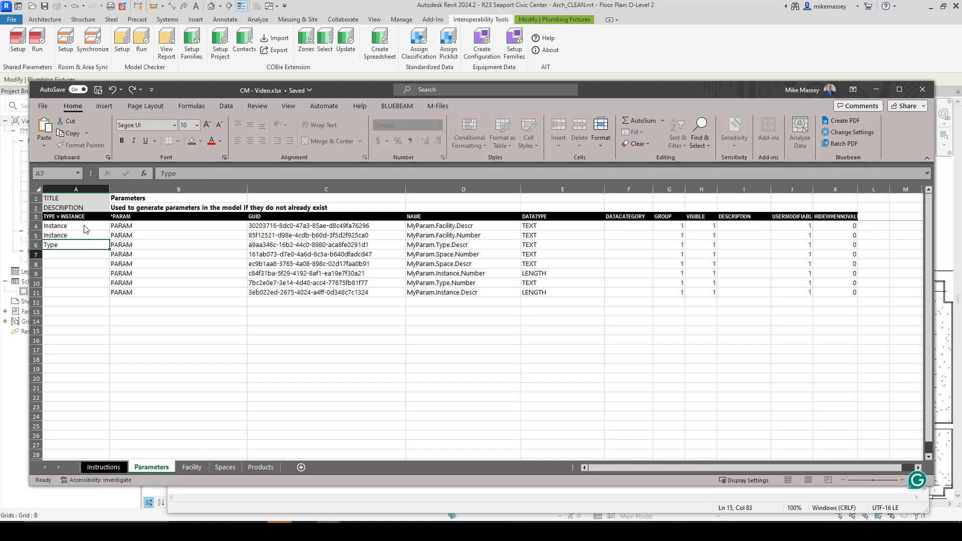
pyautogui.press('Return')
# Enter Instance for the Space and Instance parameters in rows 7, 8, 9 and 11, and Type for MyParam.Type.Number in row 10.
pyautogui.write('Instance')
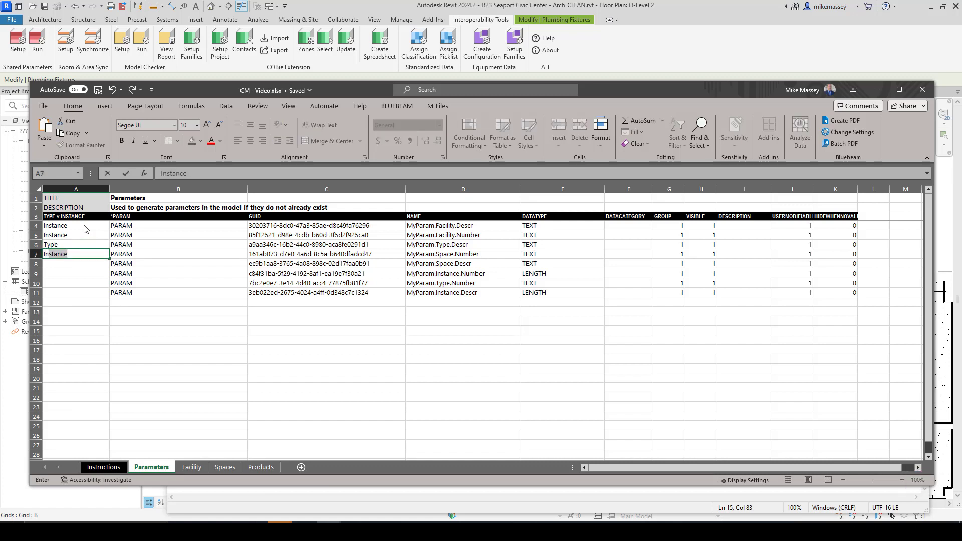
pyautogui.press('Return')
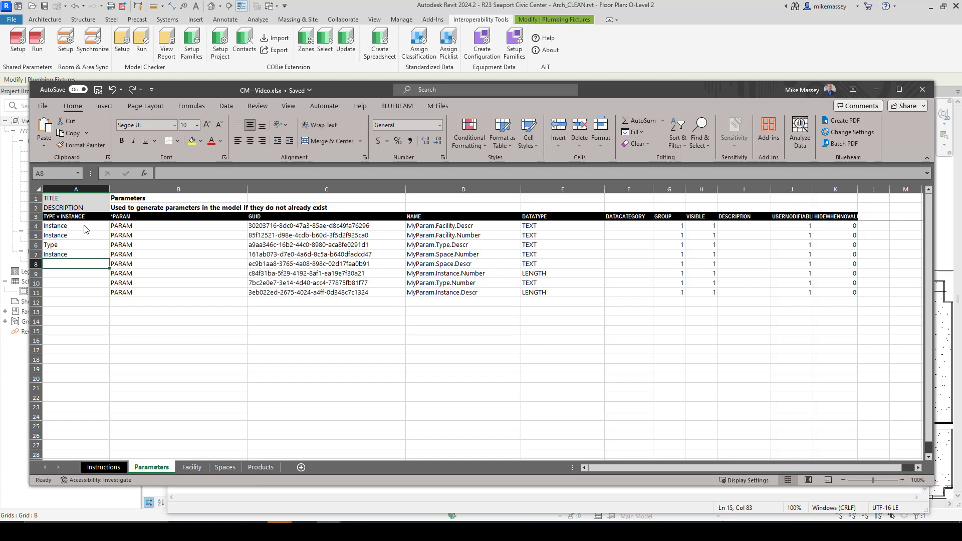
pyautogui.write('Instance')
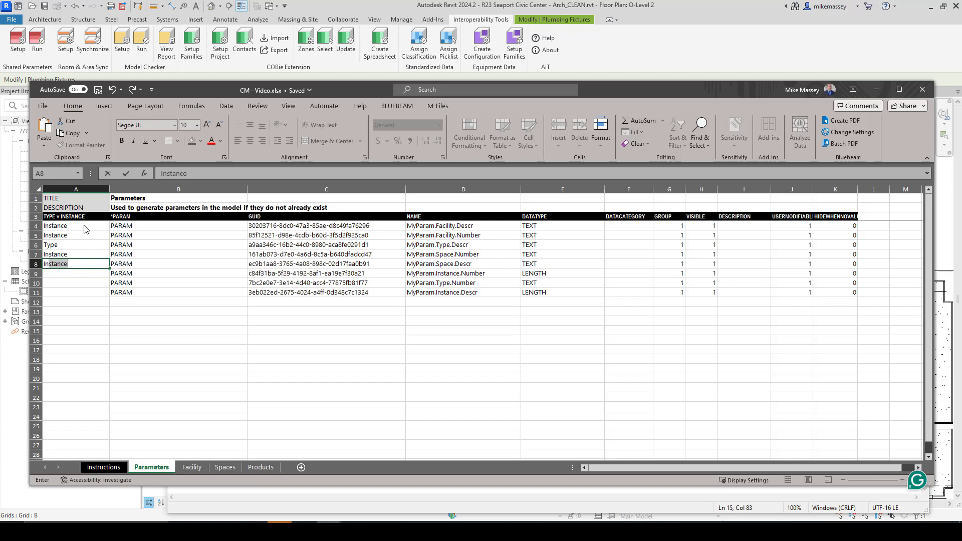
pyautogui.press('Return')
pyautogui.write('Instance')
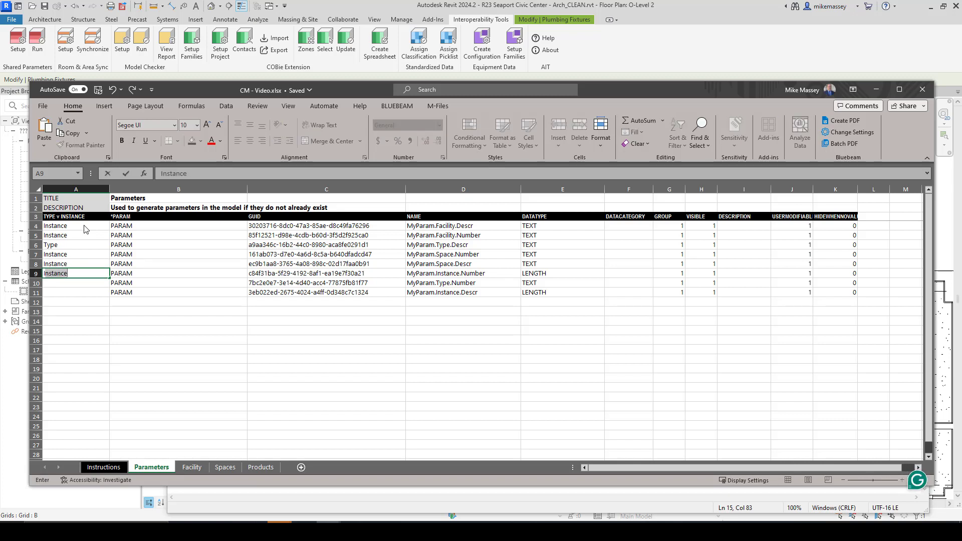
pyautogui.press('Return')
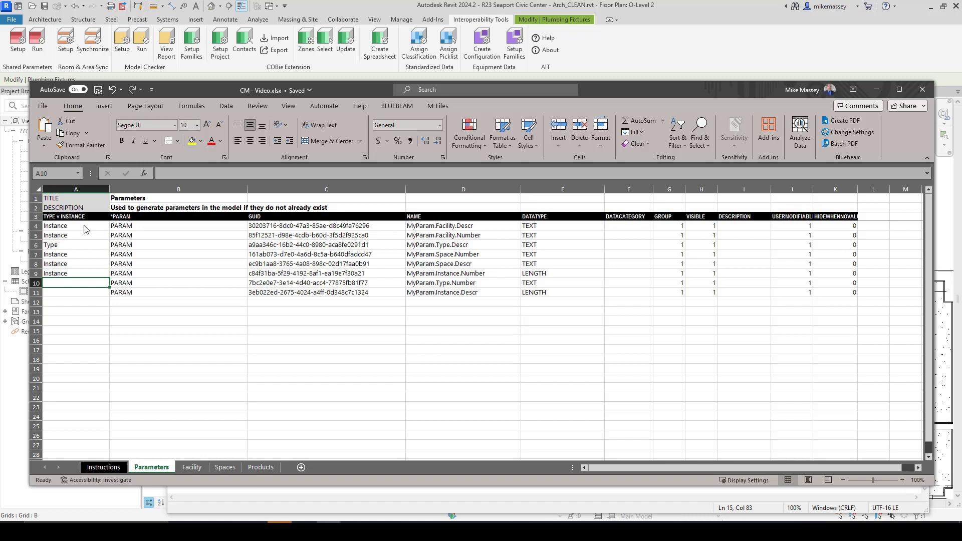
pyautogui.write('Type')
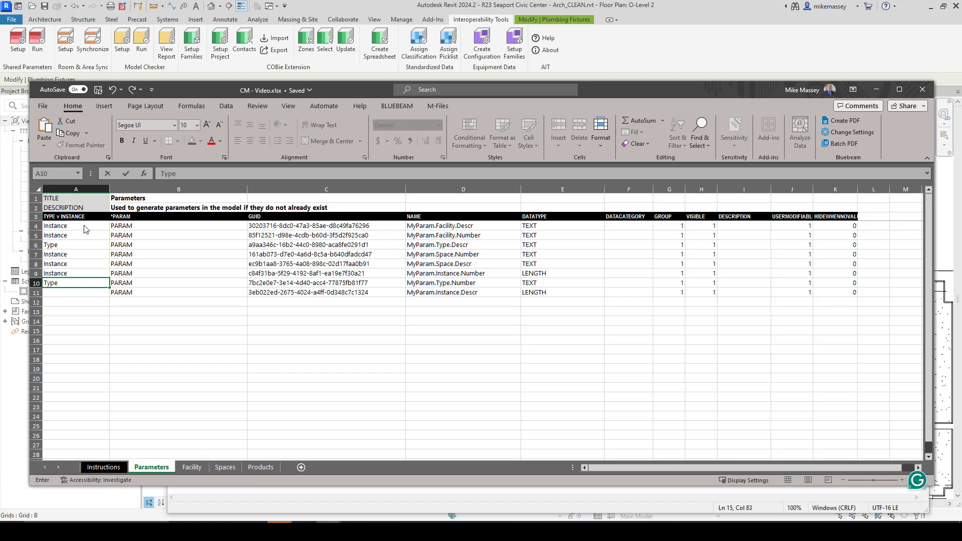
pyautogui.press('Return')
pyautogui.write('Instance')
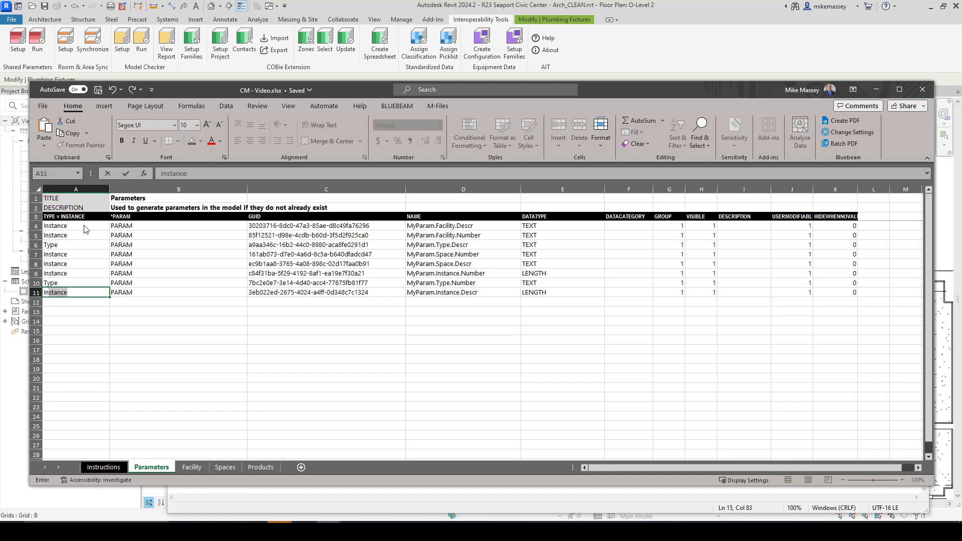
pyautogui.press('Return')
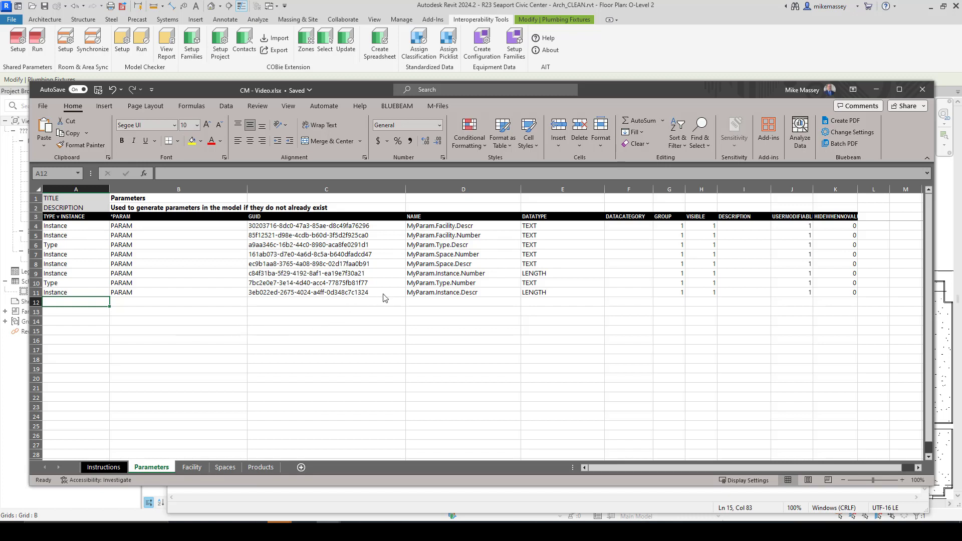
# Copy the name MyParam.Facility.Descr from the Parameters sheet into the Facility sheet's DESCRIPTION PARAMETER cell B6.
pyautogui.click(197, 468)
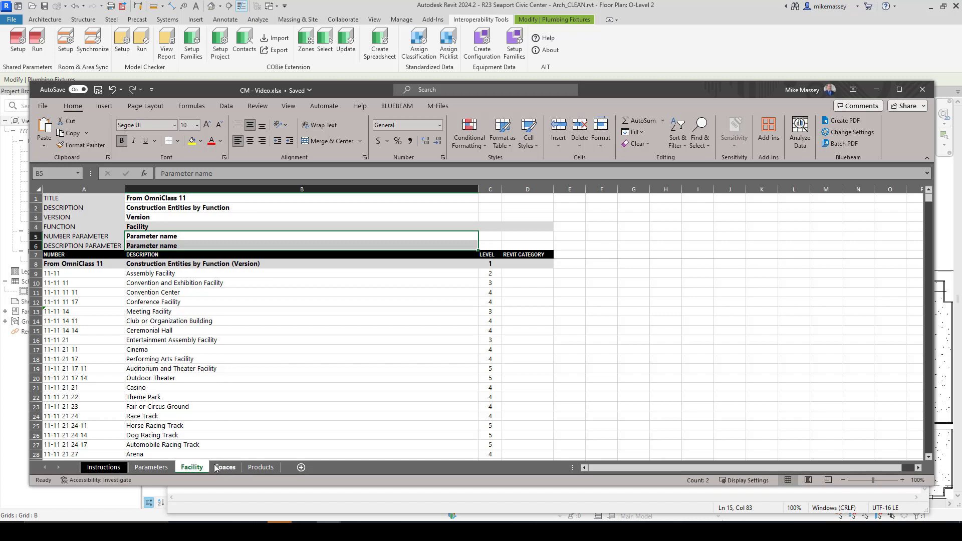
pyautogui.click(159, 469)
pyautogui.click(443, 227)
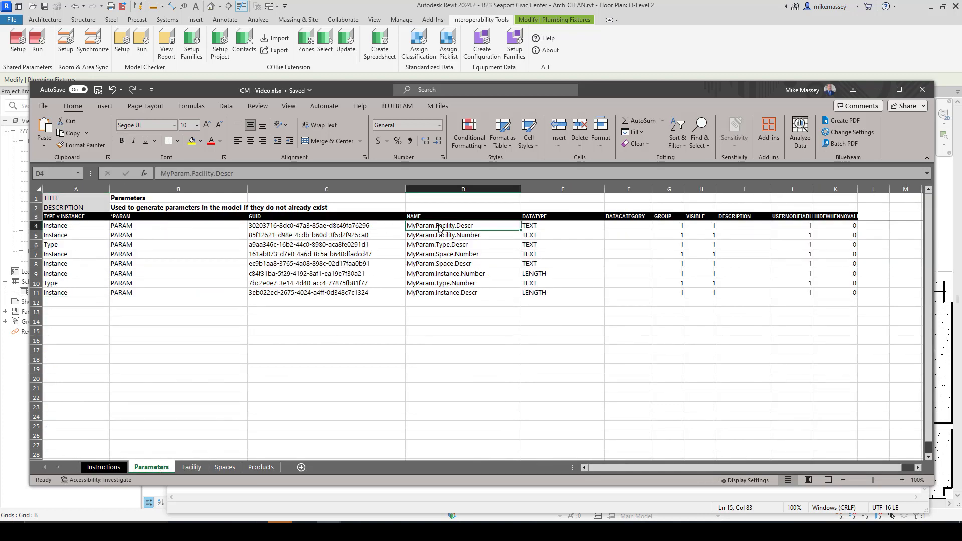
pyautogui.hotkey('ctrl', 'c')
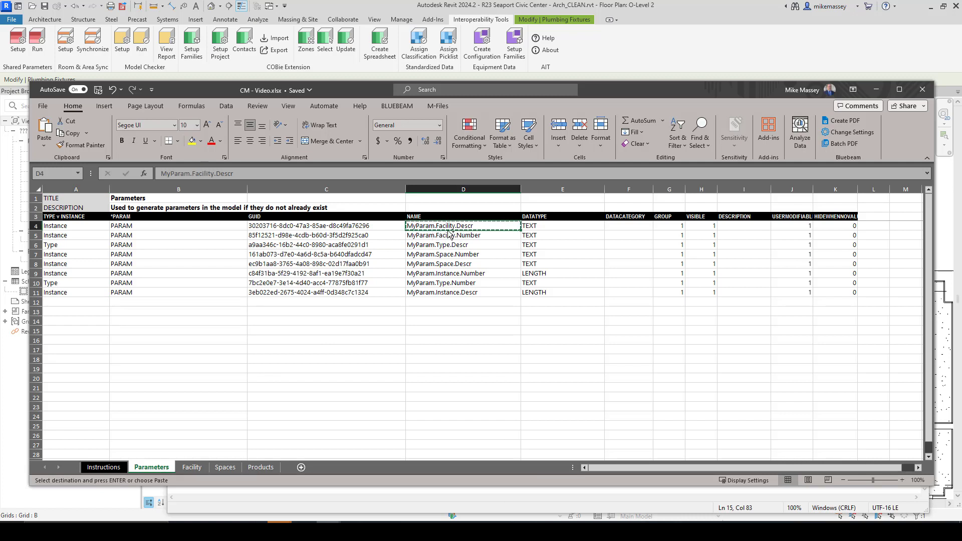
pyautogui.click(192, 469)
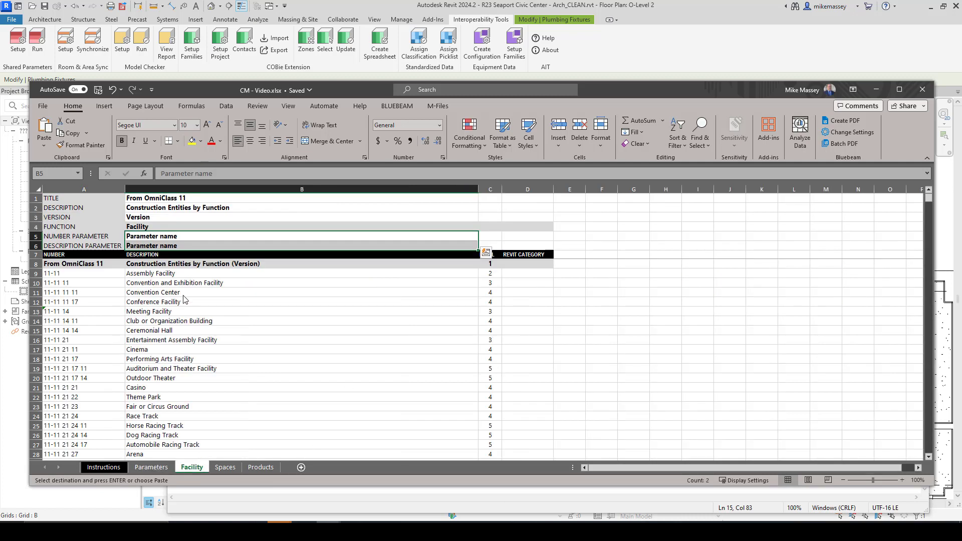
pyautogui.click(162, 247)
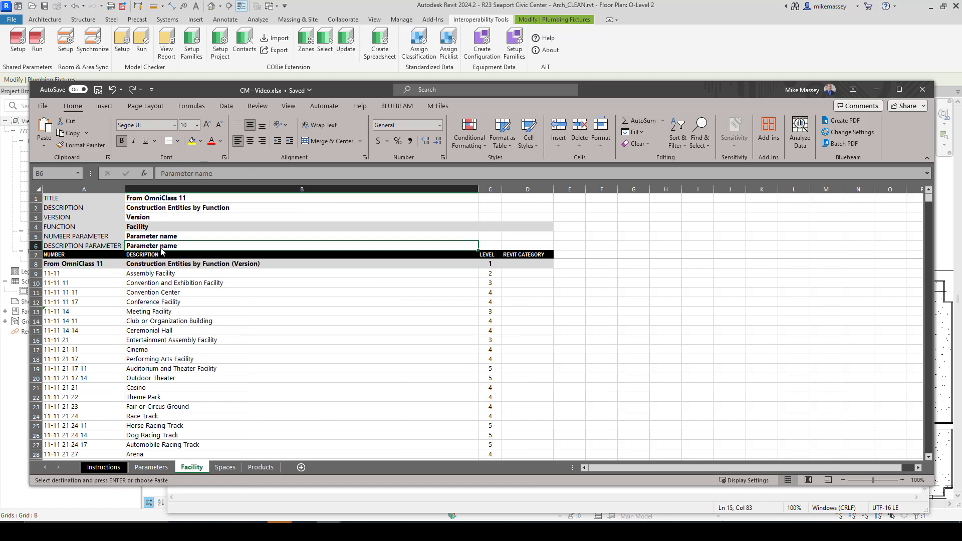
pyautogui.hotkey('ctrl', 'v')
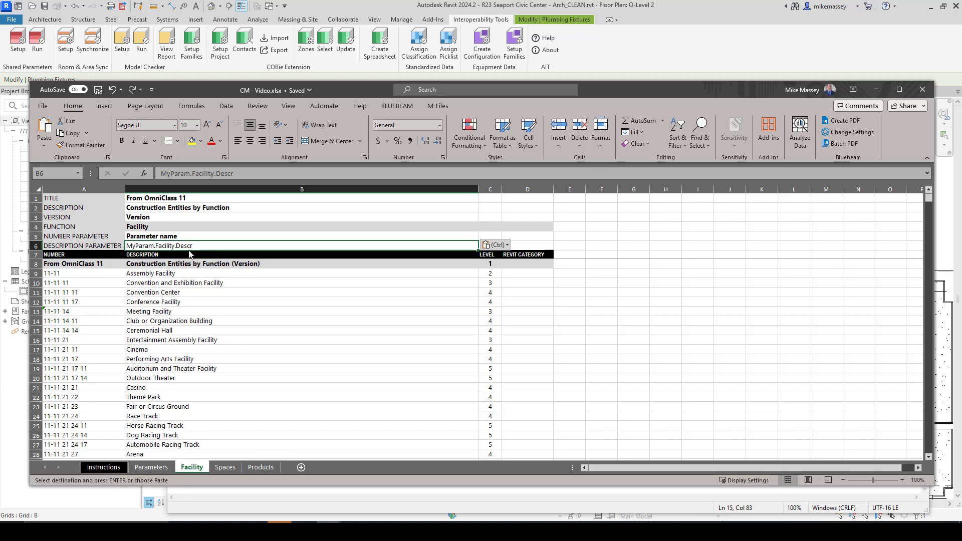
# Copy the name MyParam.Facility.Number from the Parameters sheet into the Facility sheet's NUMBER PARAMETER cell B5.
pyautogui.click(151, 467)
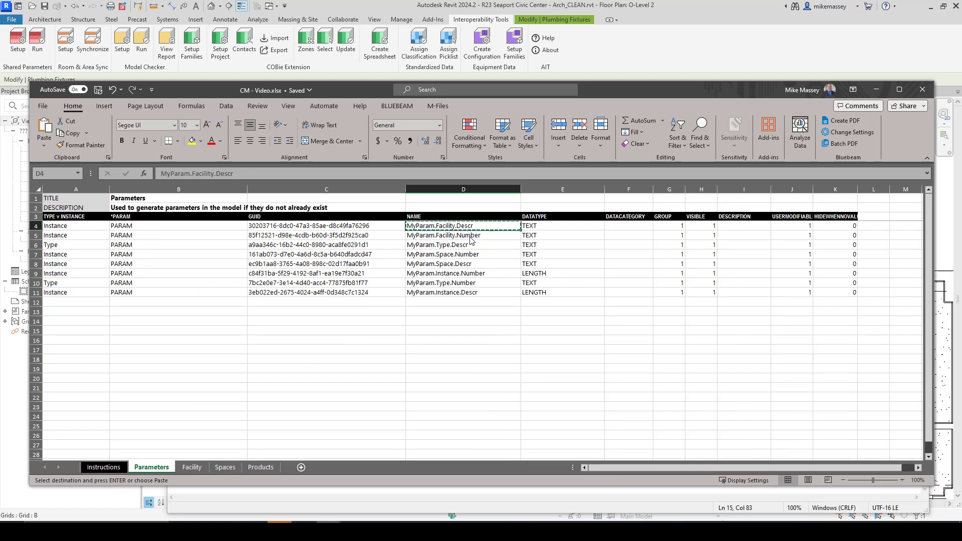
pyautogui.click(463, 268)
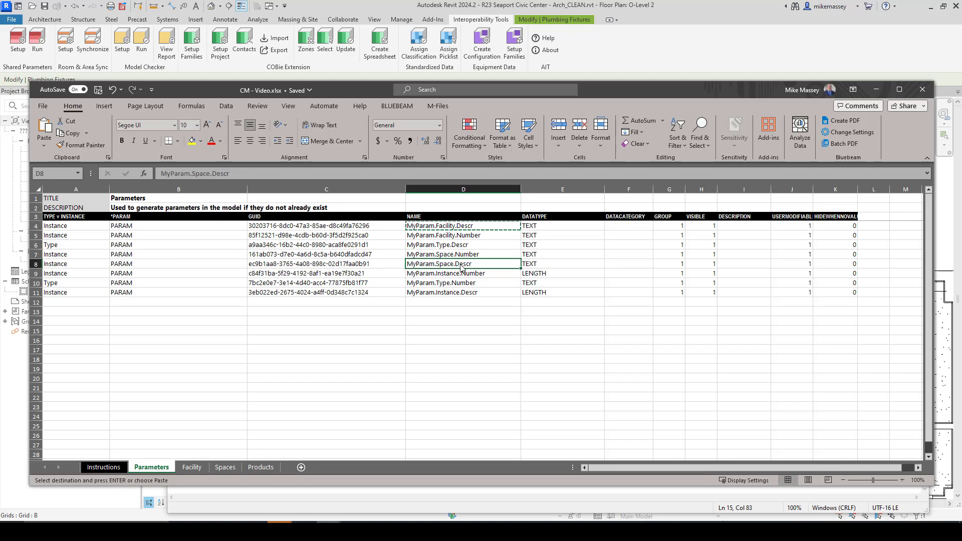
pyautogui.click(462, 237)
pyautogui.hotkey('ctrl', 'c')
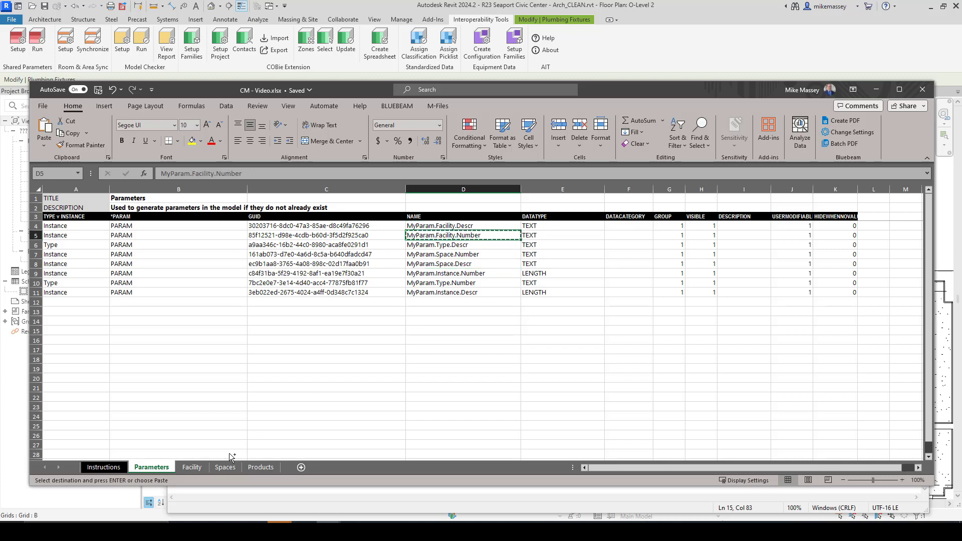
pyautogui.click(192, 467)
pyautogui.click(169, 239)
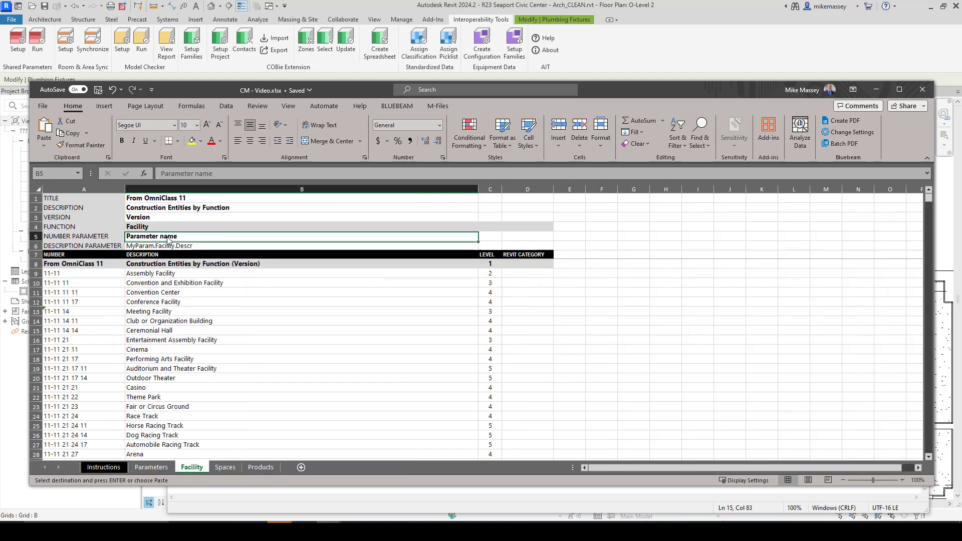
pyautogui.hotkey('ctrl', 'v')
pyautogui.click(260, 355)
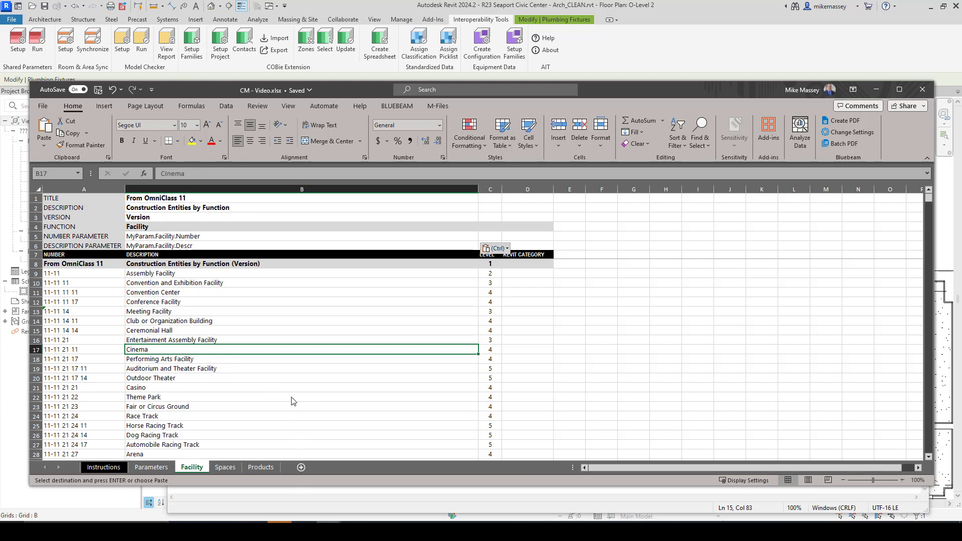
pyautogui.press('Escape')
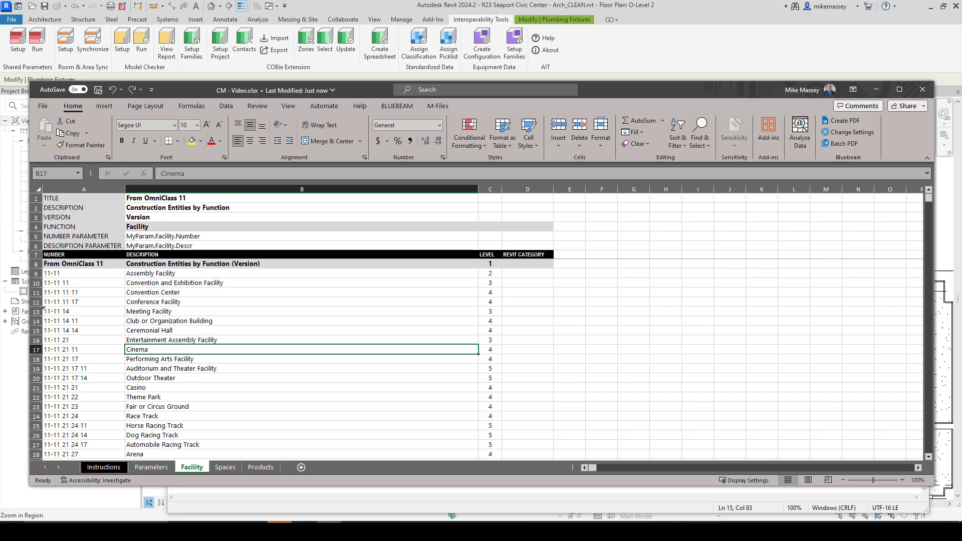
# Switch to Revit and open the Picklist section of the Standardized Data Tool through Assign Classification.
pyautogui.click(949, 254)
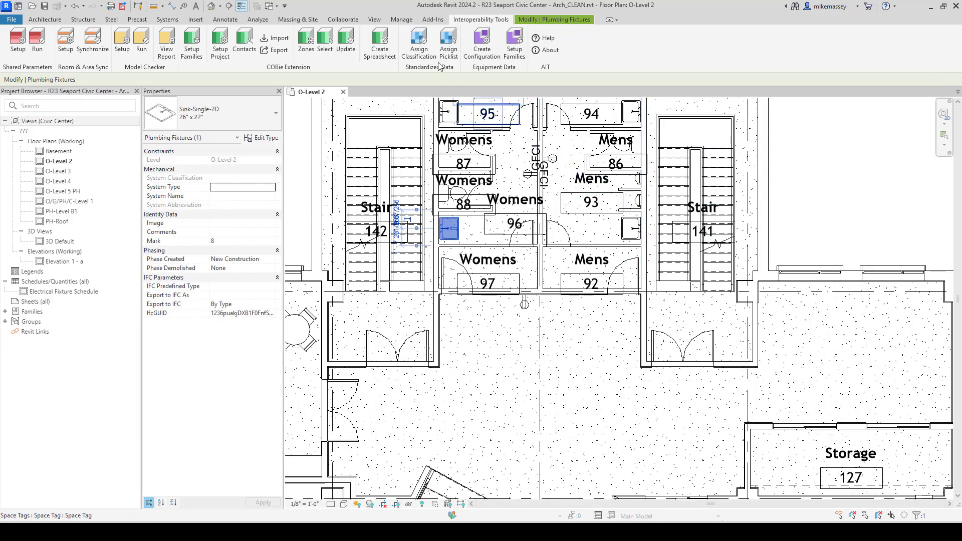
pyautogui.click(420, 45)
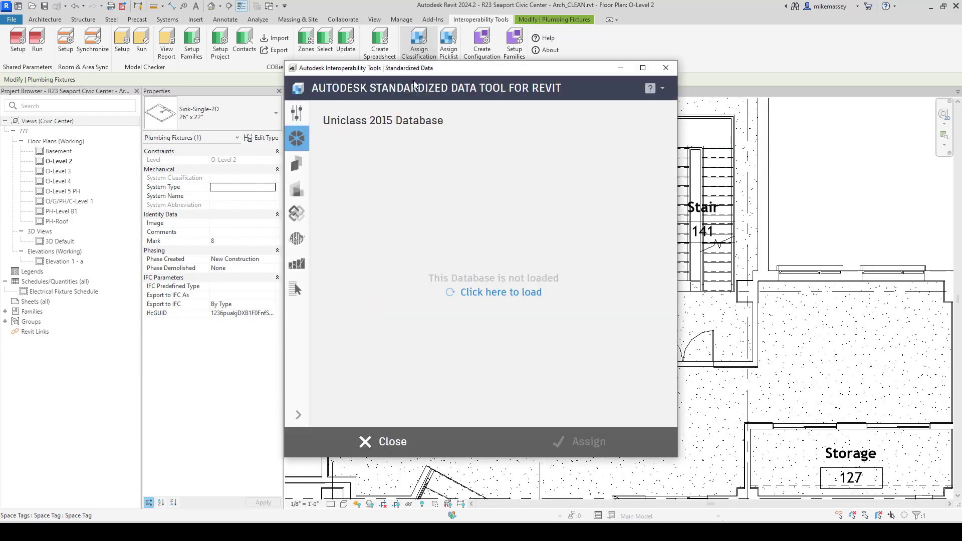
pyautogui.click(302, 291)
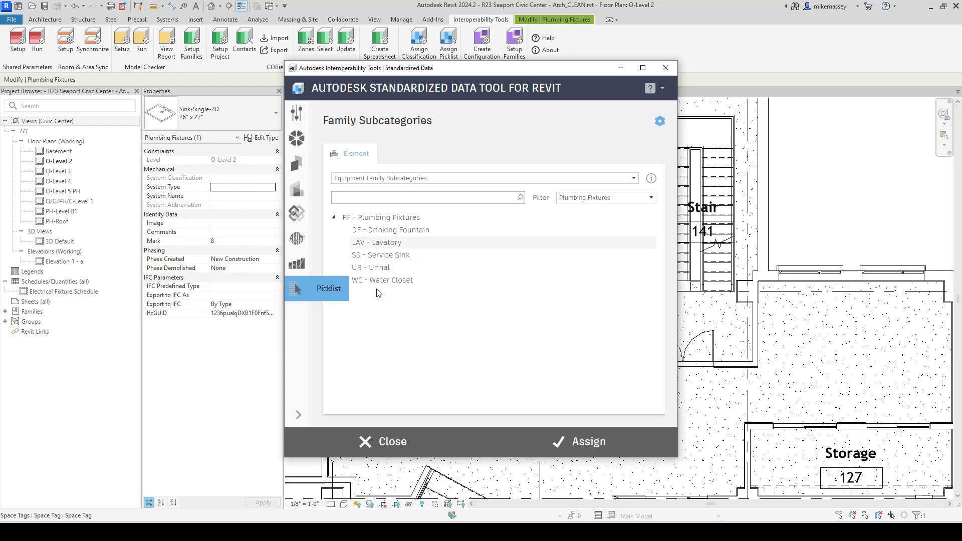
# Load CM - Video1.xlsx from the Custom Parameter folder as the new picklist and load its database.
pyautogui.click(660, 123)
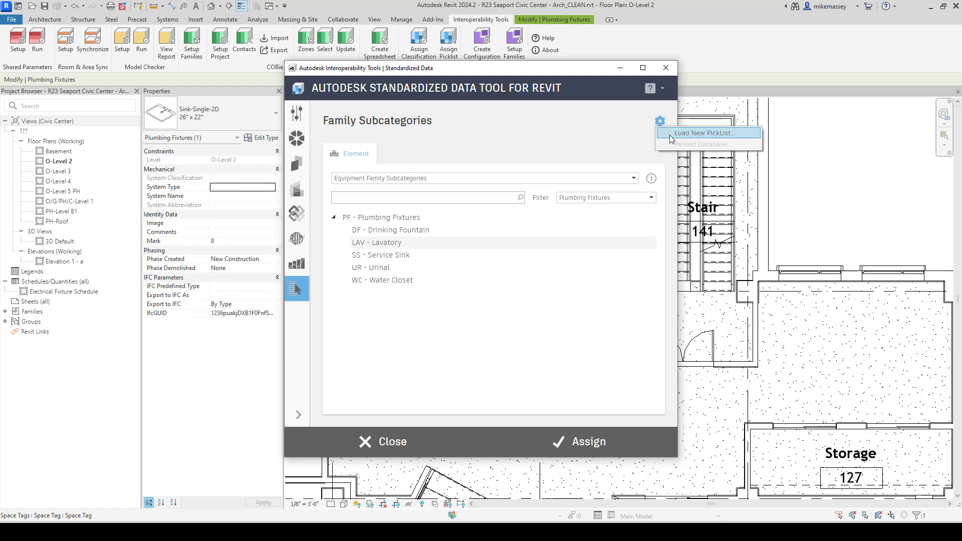
pyautogui.click(672, 136)
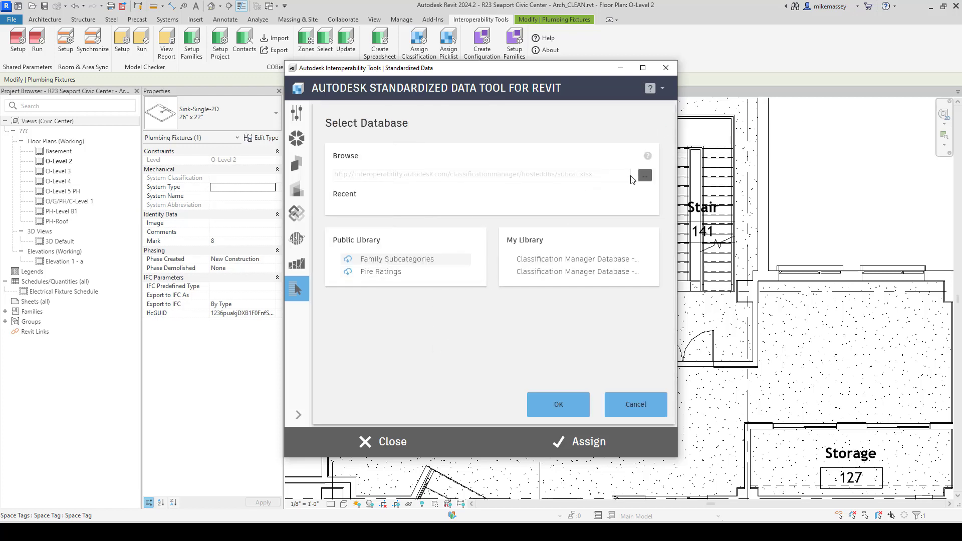
pyautogui.click(645, 175)
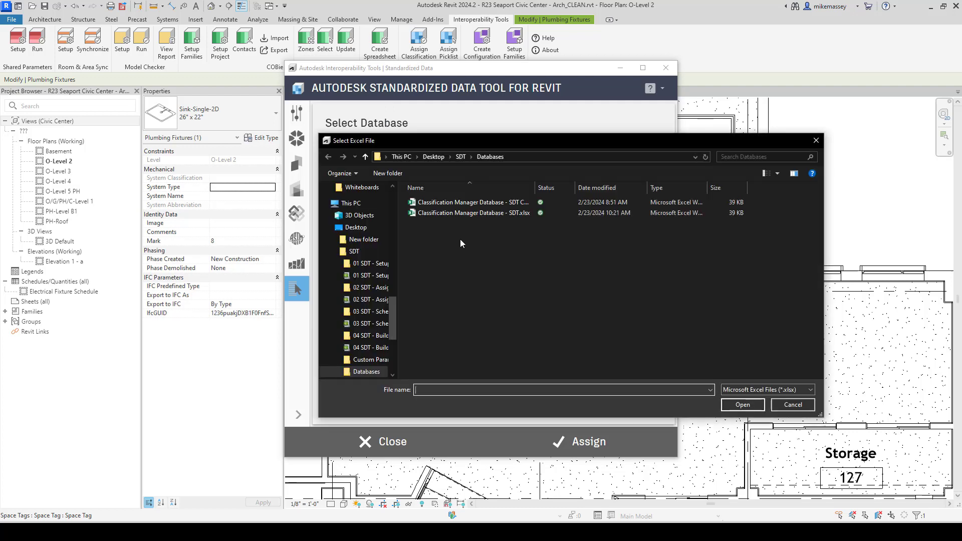
pyautogui.click(370, 360)
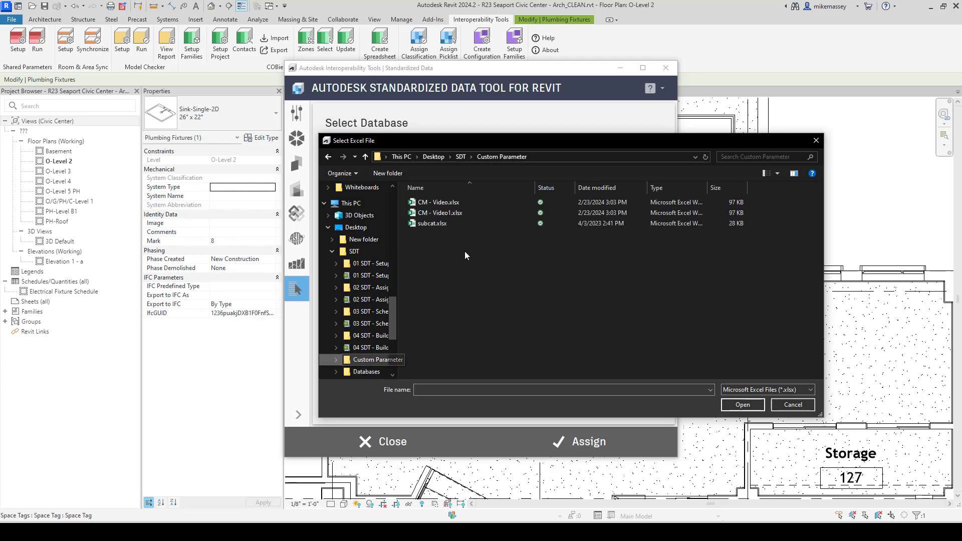
pyautogui.doubleClick(426, 213)
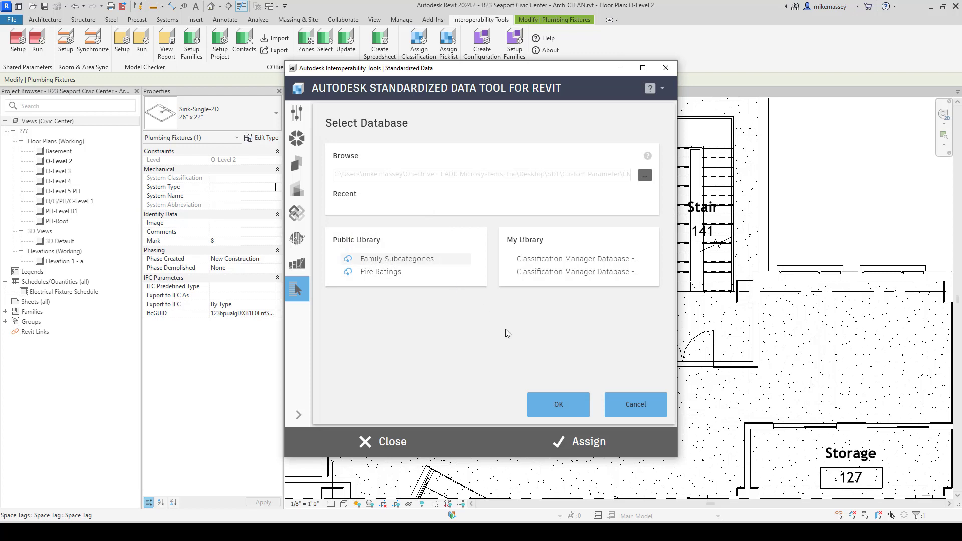
pyautogui.click(563, 405)
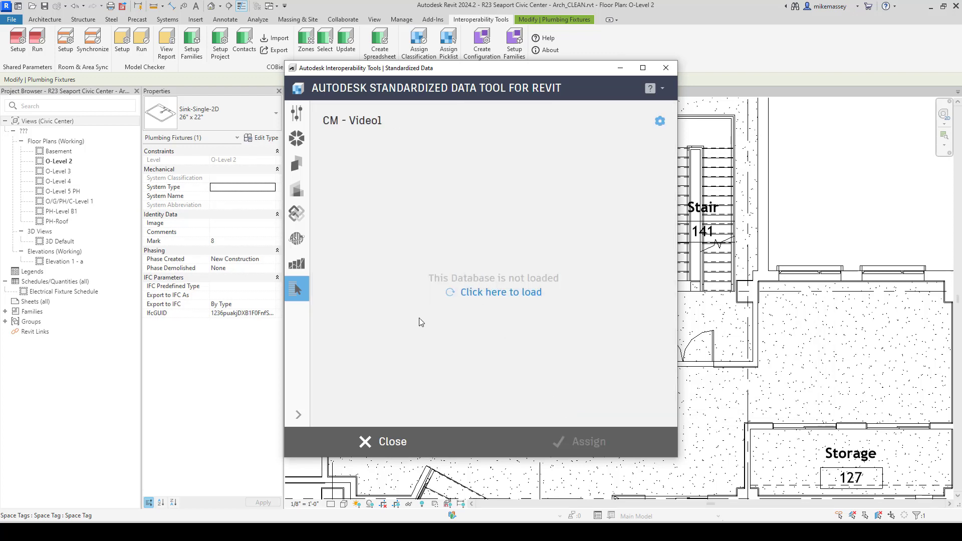
pyautogui.click(482, 293)
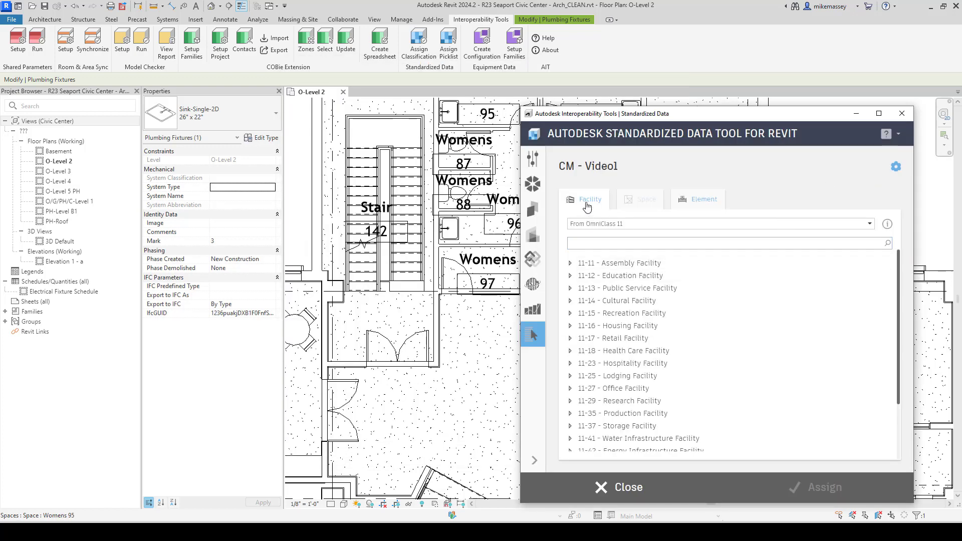
# Assign the UniFormat 2010 element classification D2010.60 - Plumbing Fixtures to the selected sink and close the tool.
pyautogui.click(704, 200)
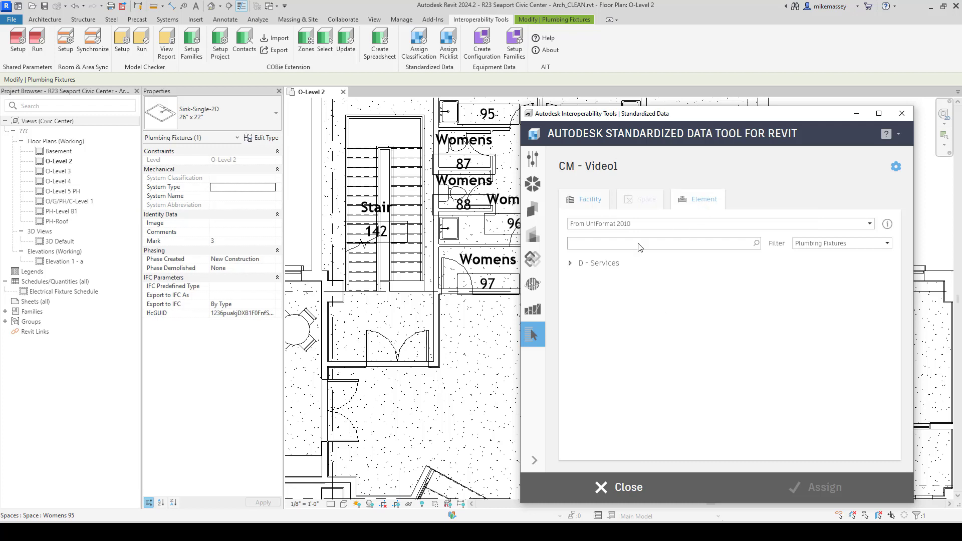
pyautogui.click(571, 264)
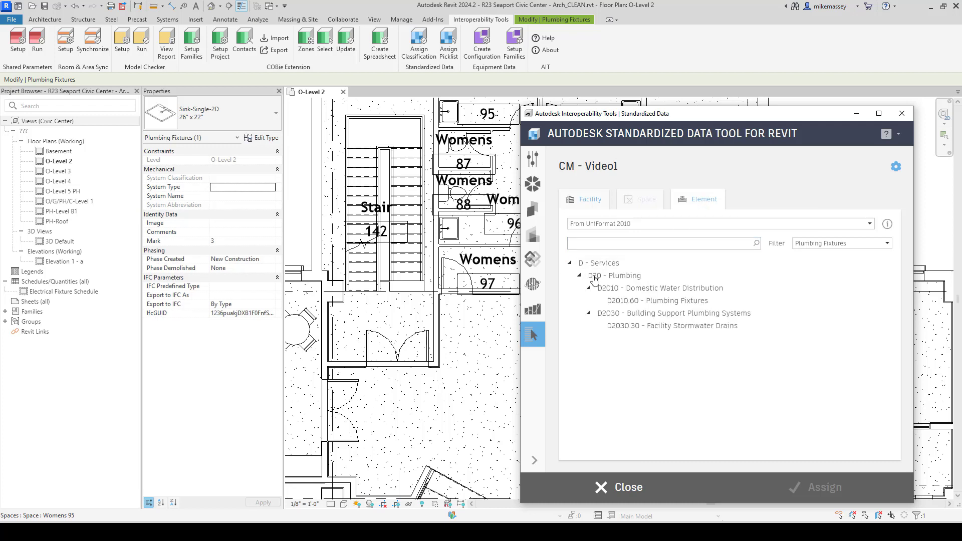
pyautogui.click(630, 302)
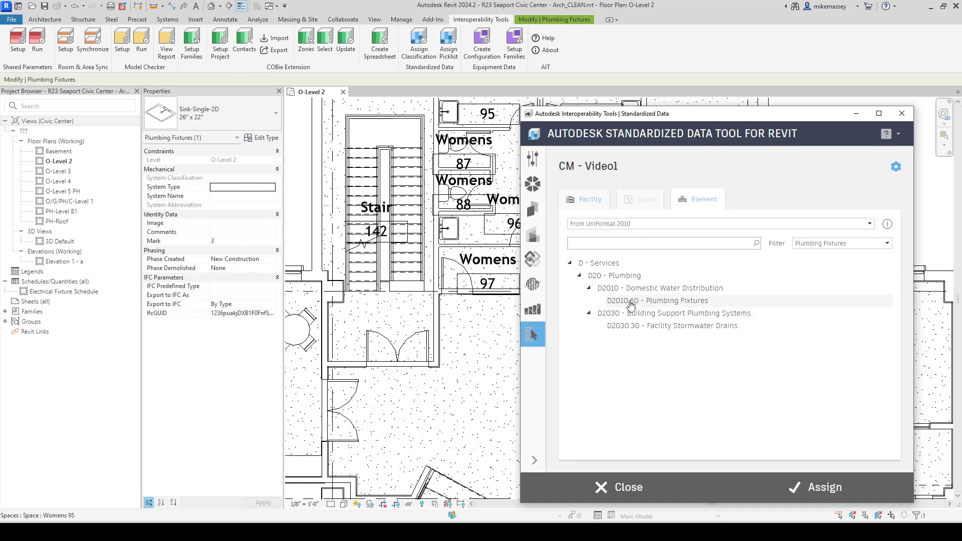
pyautogui.click(820, 496)
pyautogui.click(618, 487)
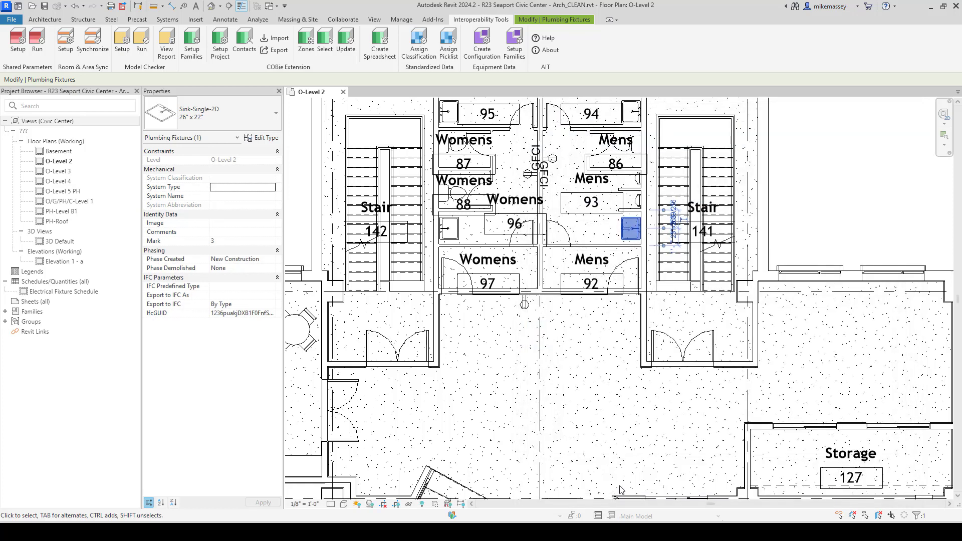
# Open the selected sink's type properties and examine the MyParam.Type parameters in the Data group.
pyautogui.click(263, 140)
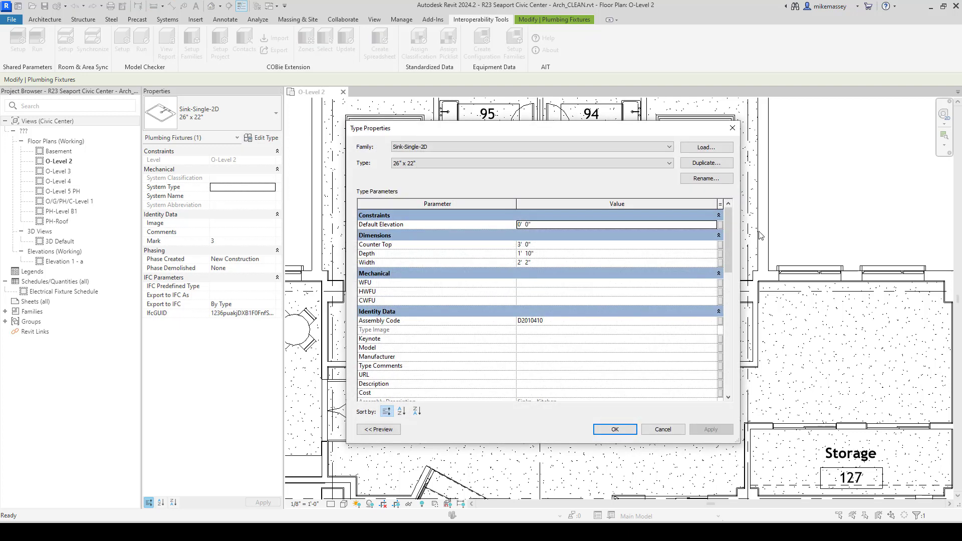
pyautogui.moveTo(729, 238); pyautogui.dragTo(732, 325)
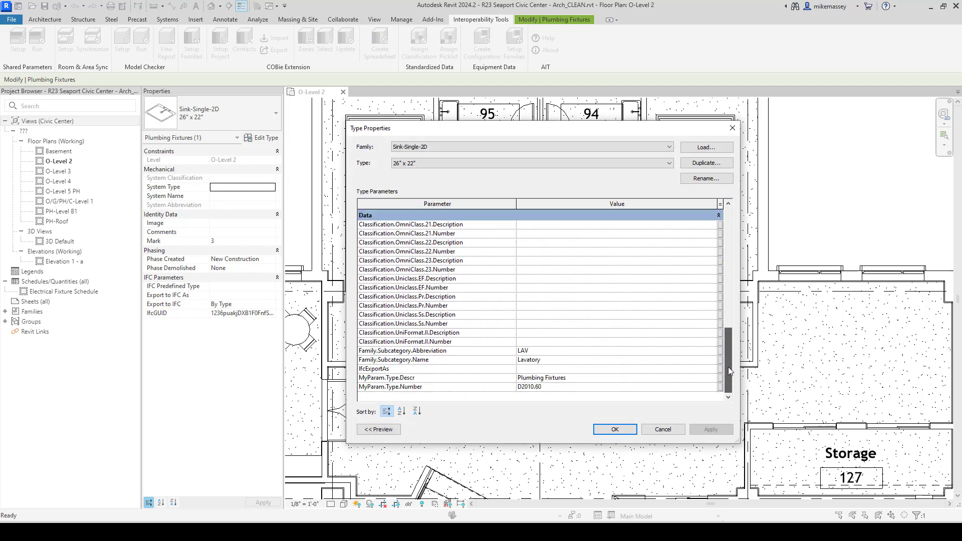